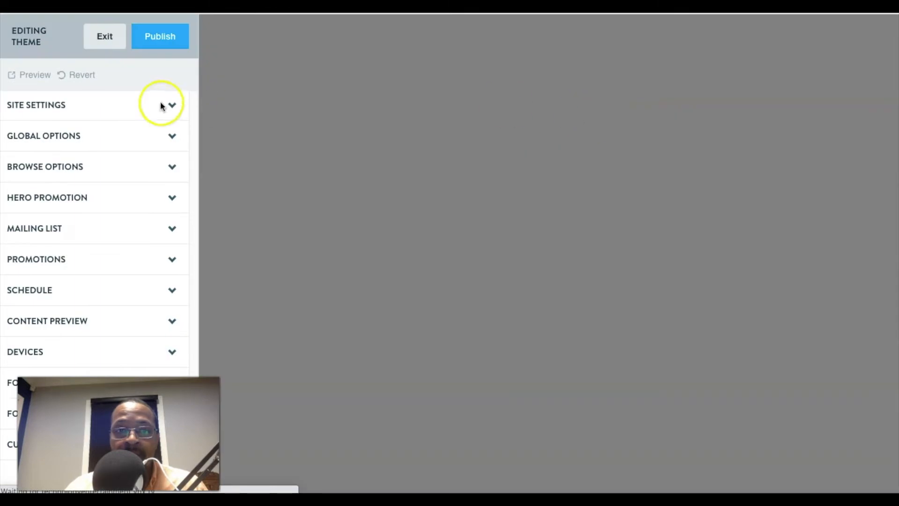
Exit the theme editor and browse the themes available for the Technology Entertainment site.
click(106, 39)
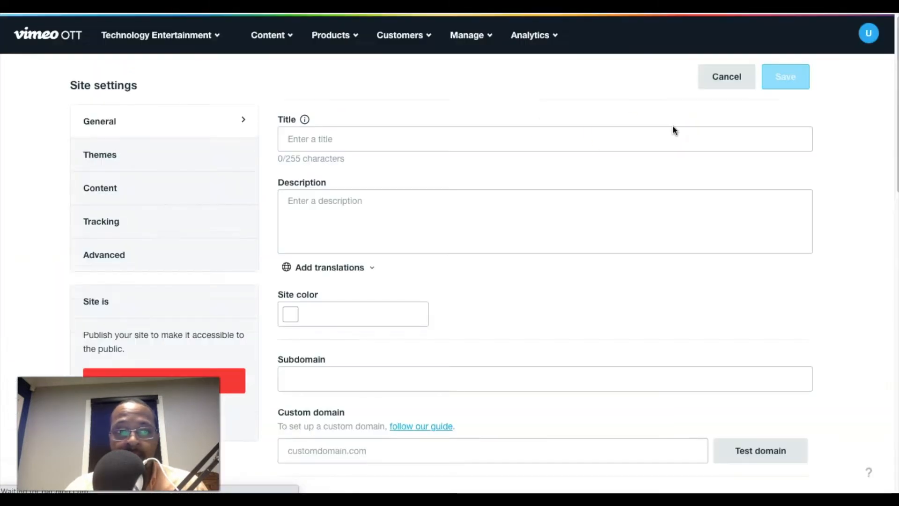
click(188, 217)
click(548, 299)
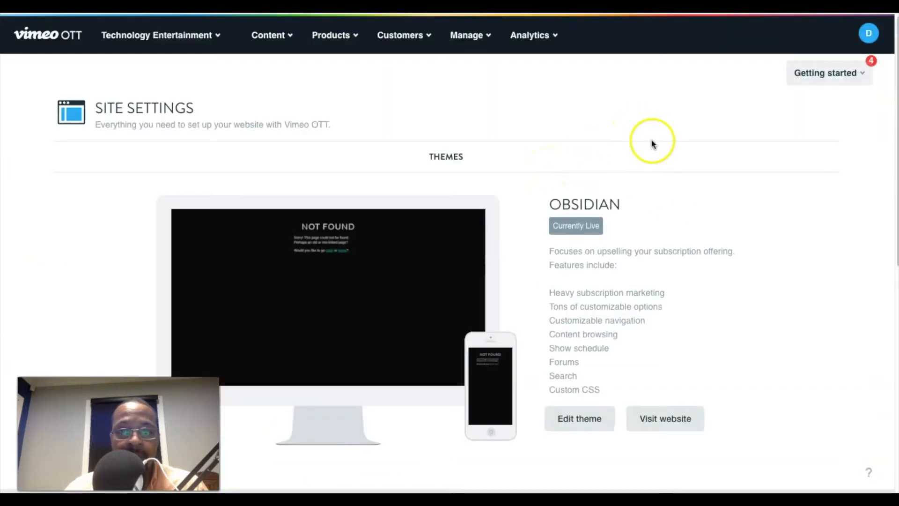
scroll(652, 140, down, 4)
scroll(652, 143, down, 3)
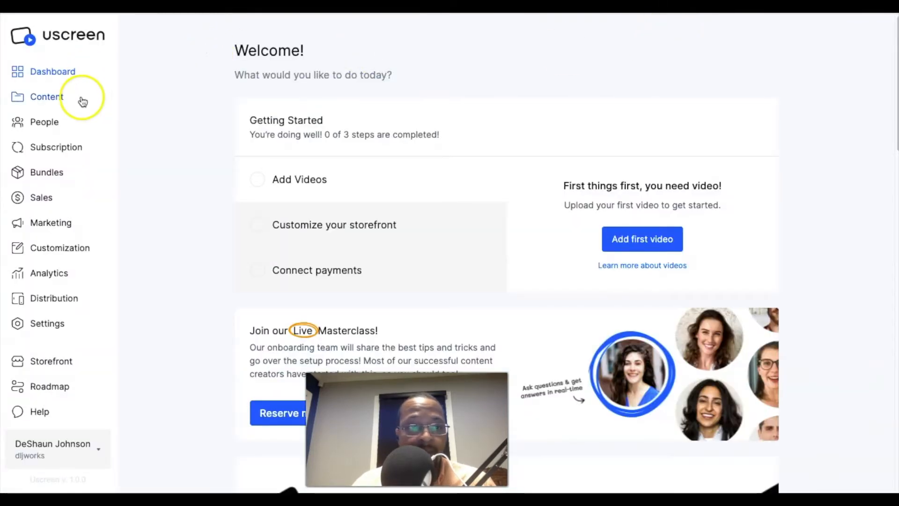
Switch to Uscreen and look through the theme gallery in the storefront customization area.
click(49, 251)
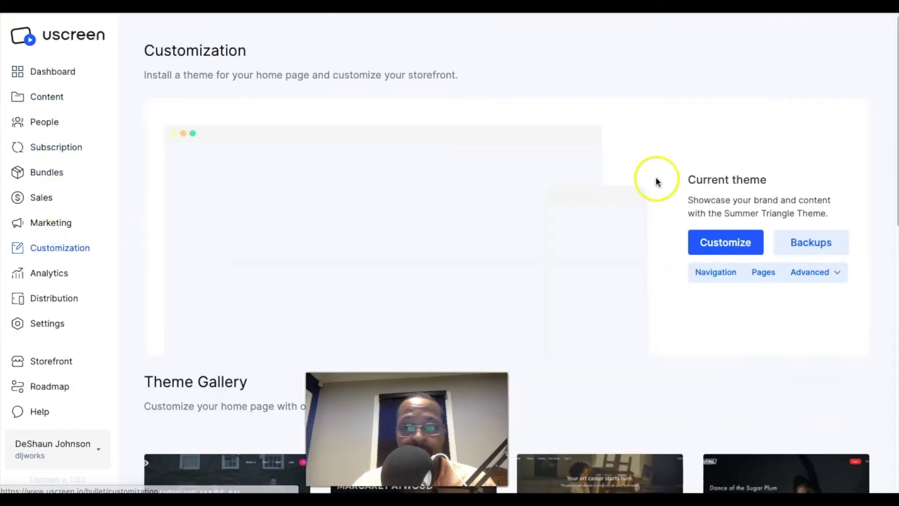
scroll(656, 179, down, 12)
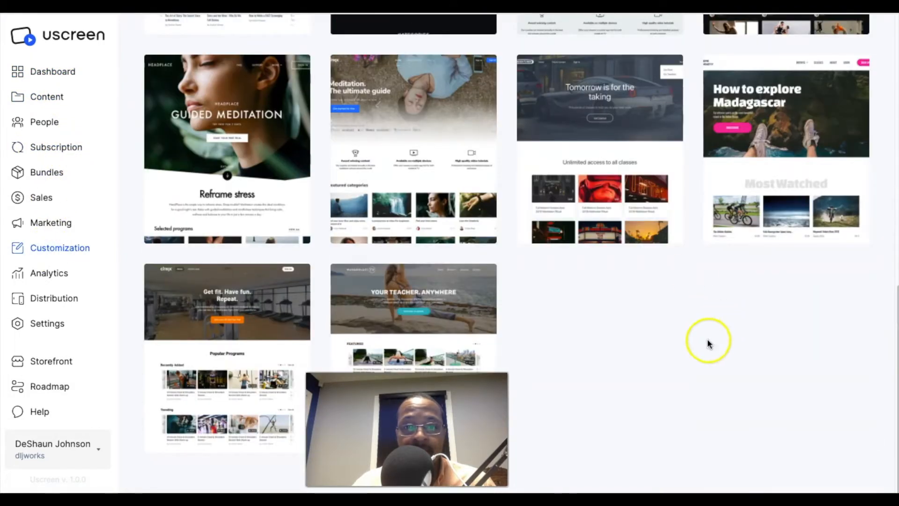
scroll(708, 341, up, 2)
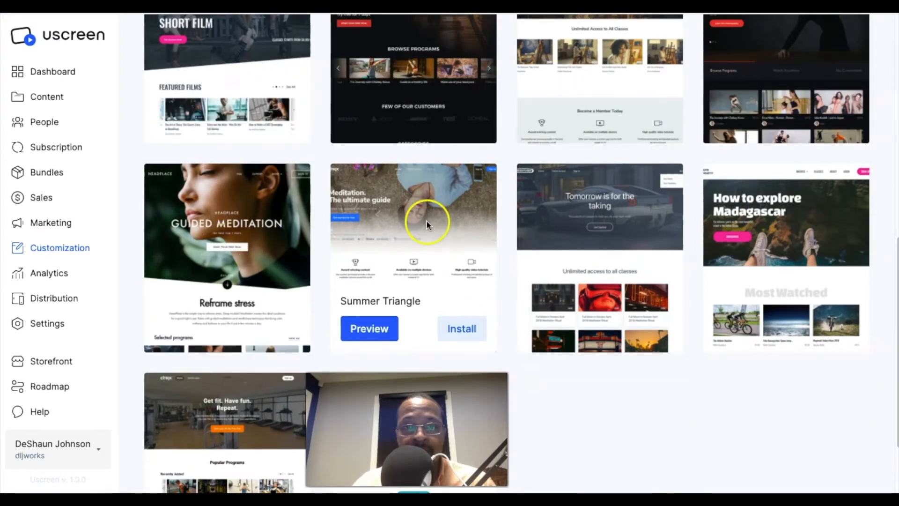
scroll(522, 241, down, 2)
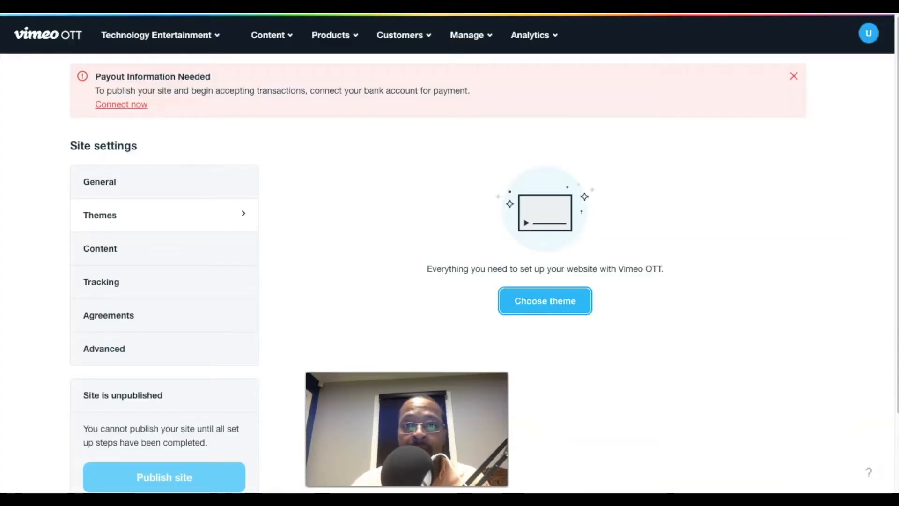
Return to the Vimeo OTT monthly summary and review the options for the channel, content, products, customers and site management.
click(42, 36)
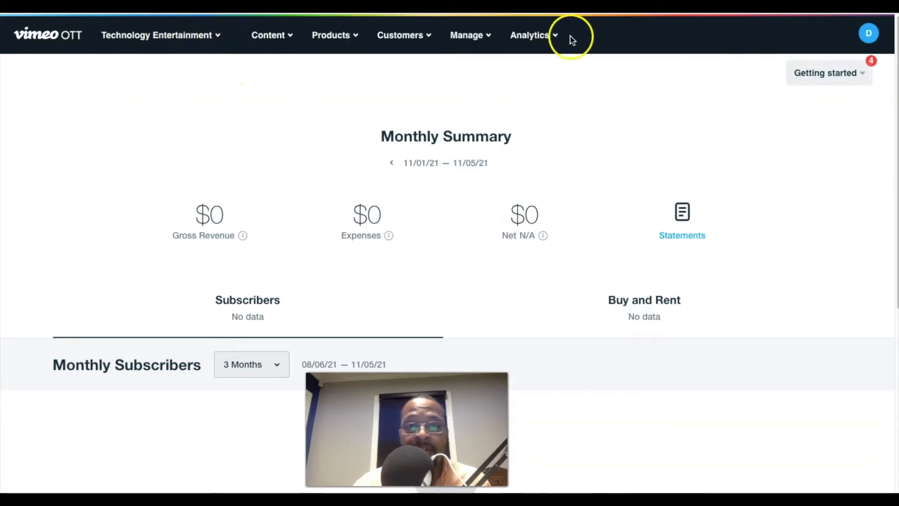
click(216, 39)
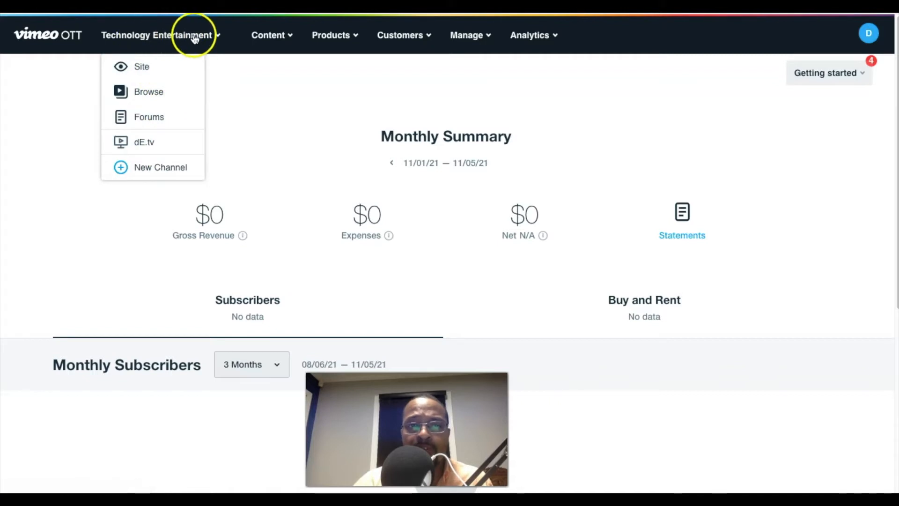
click(282, 37)
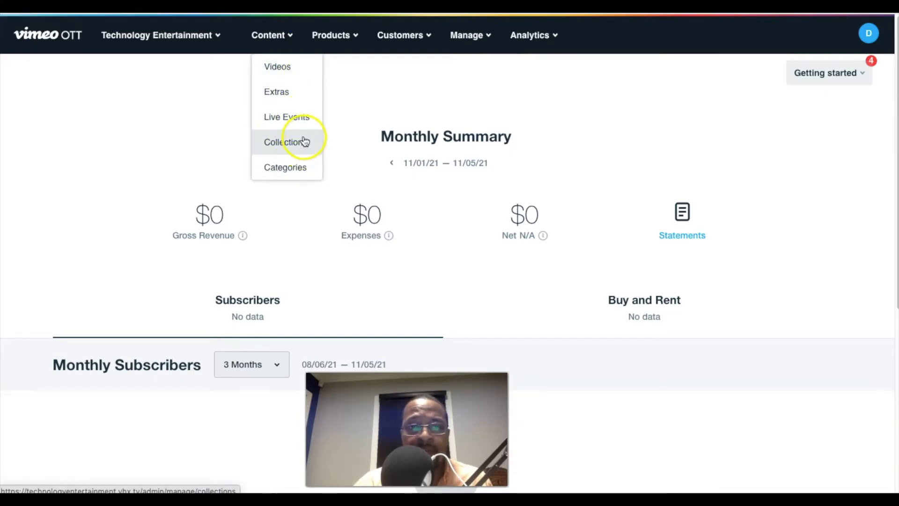
click(358, 37)
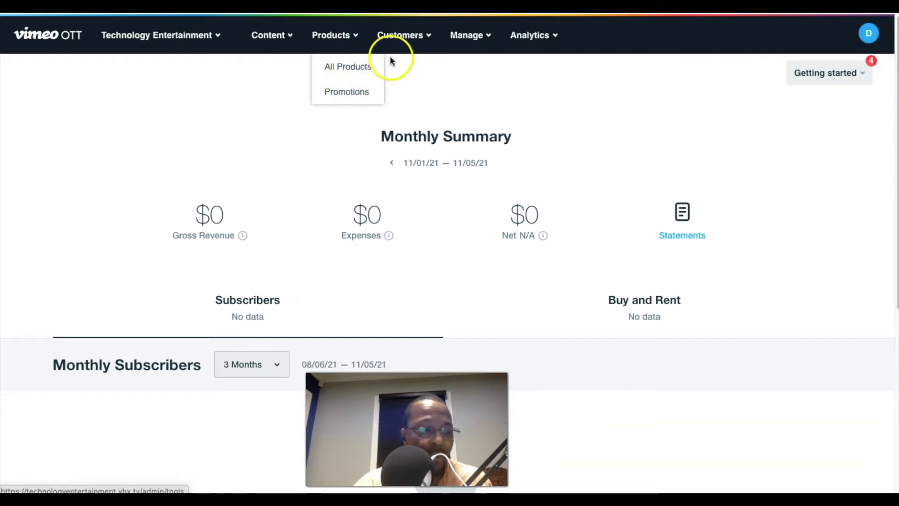
click(429, 36)
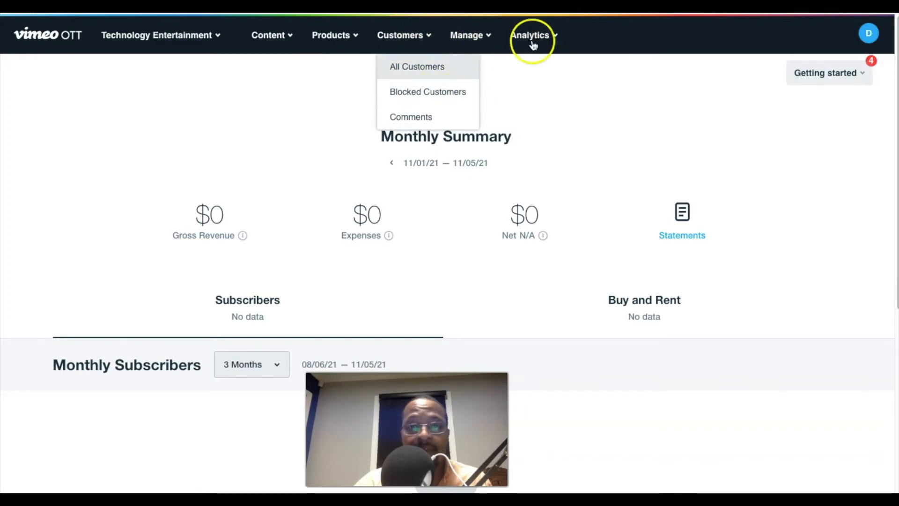
click(487, 36)
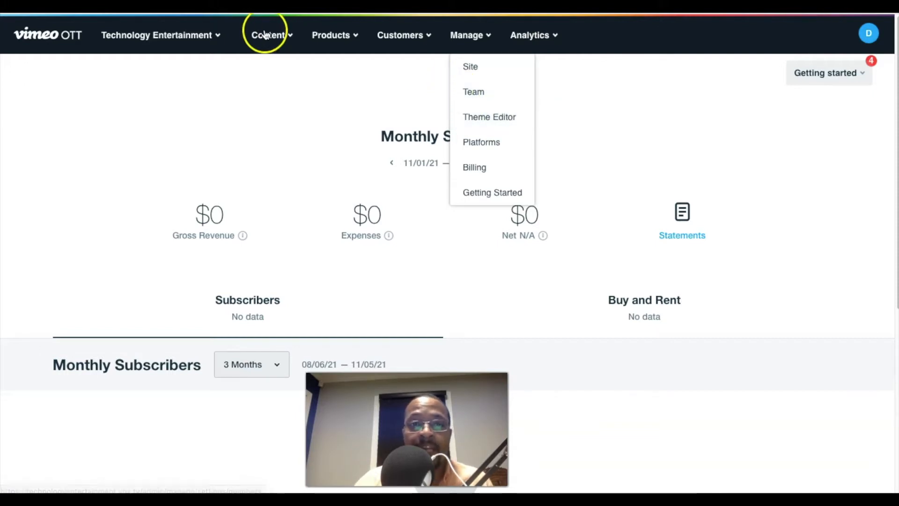
View the list of uploaded videos and review the available site management options.
click(286, 35)
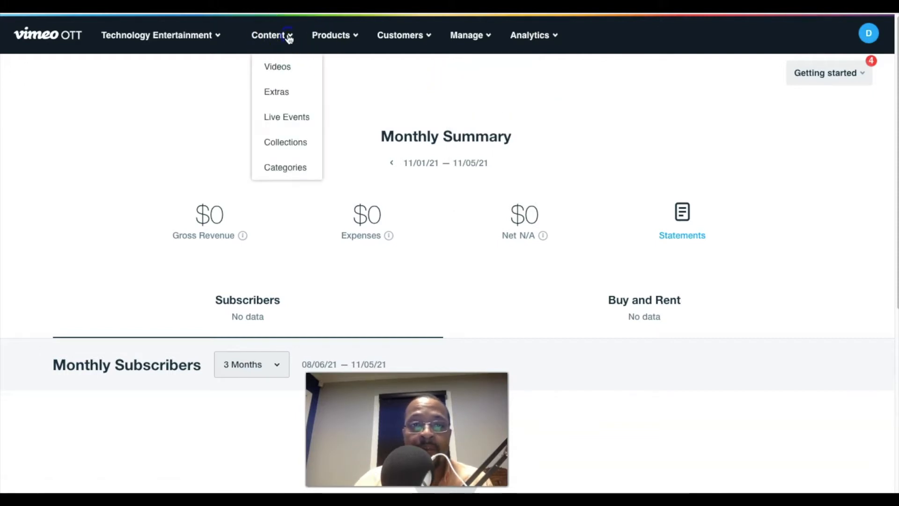
click(286, 68)
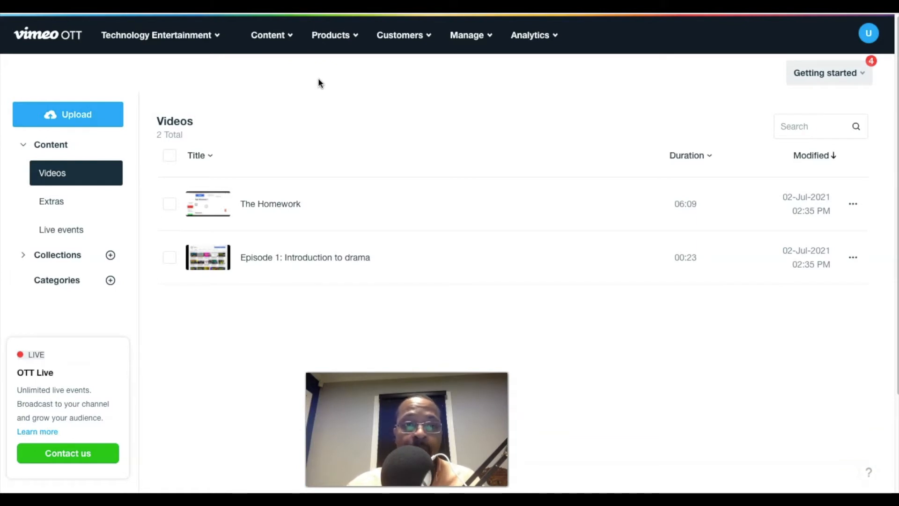
click(482, 34)
click(492, 75)
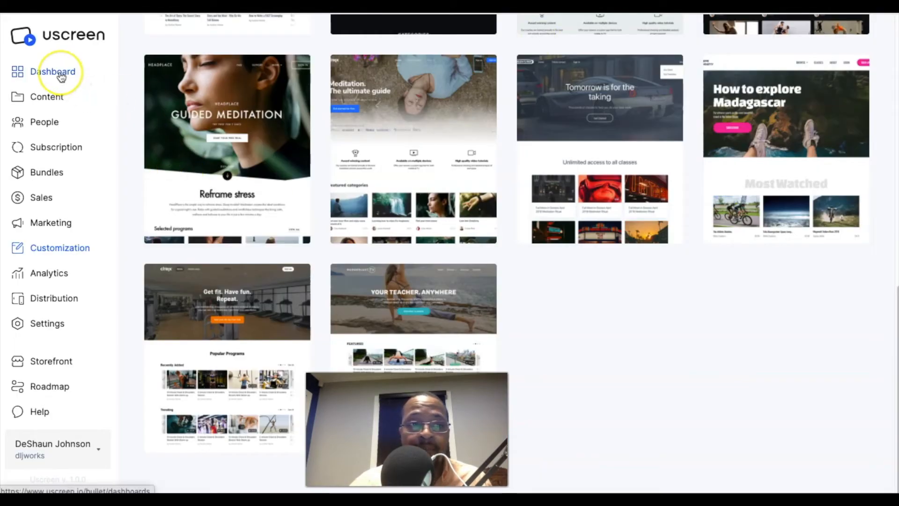
Switch to Uscreen and review the getting-started steps on its dashboard.
scroll(123, 173, up, 10)
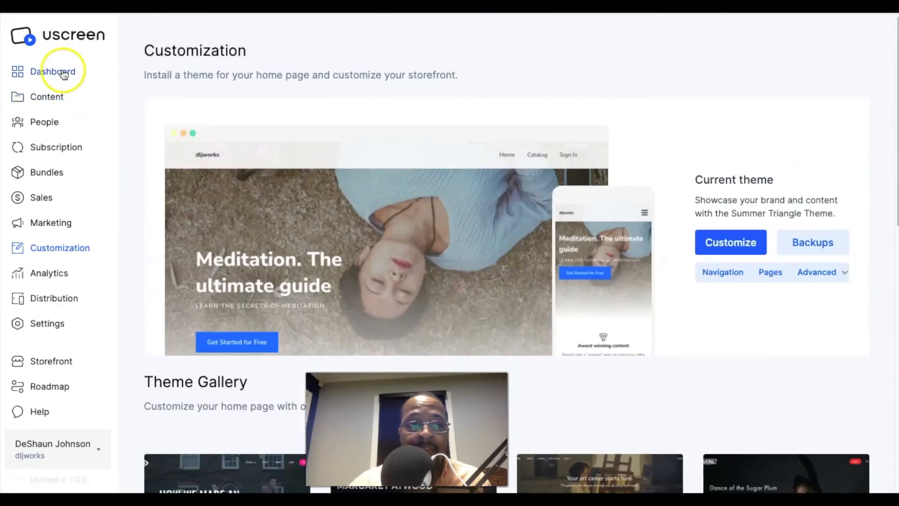
click(63, 74)
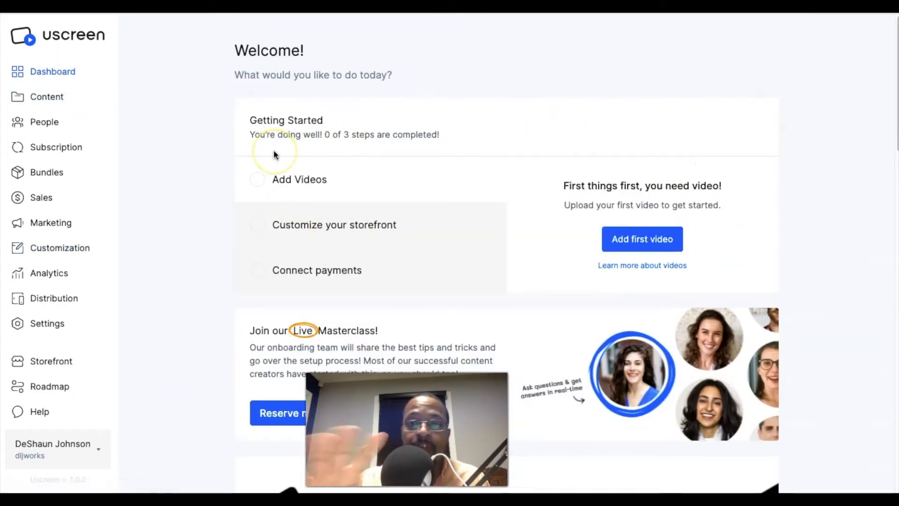
scroll(364, 136, down, 1)
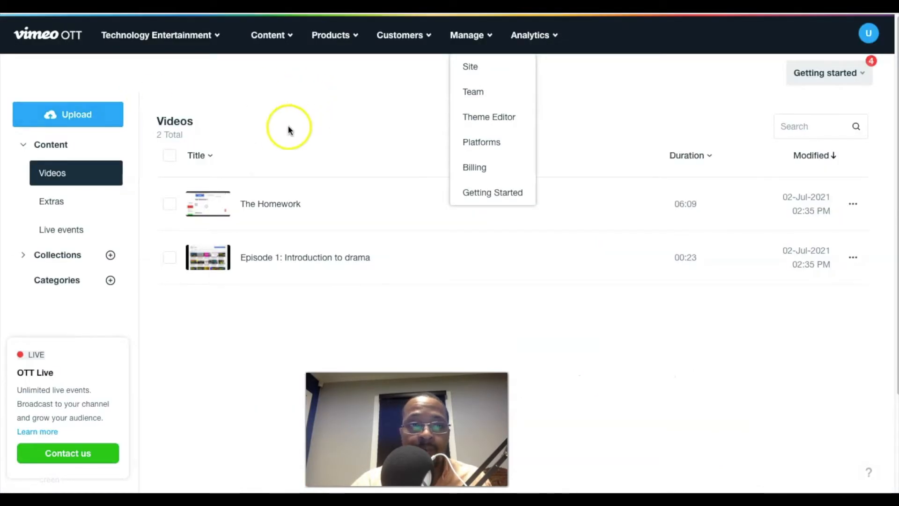
Go back to the Vimeo OTT monthly summary and examine the getting-started checklist and the content options.
click(40, 35)
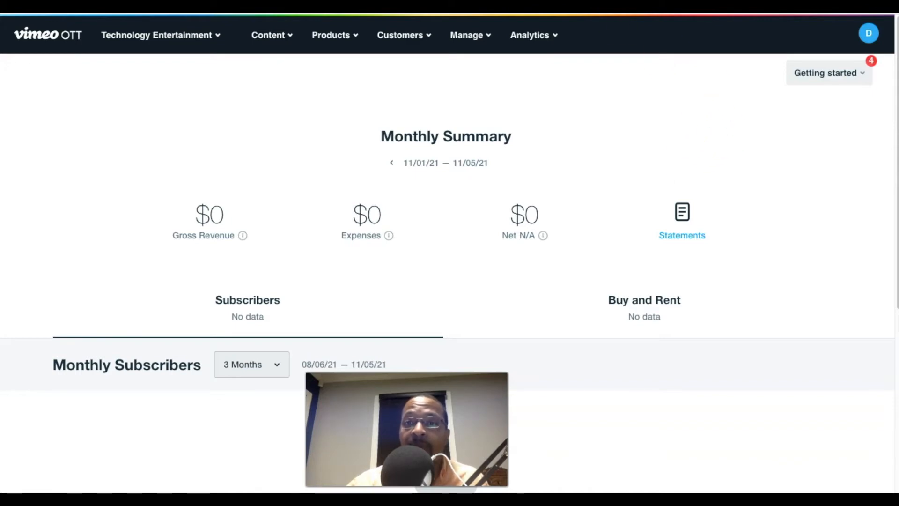
key(ctrl+Tab)
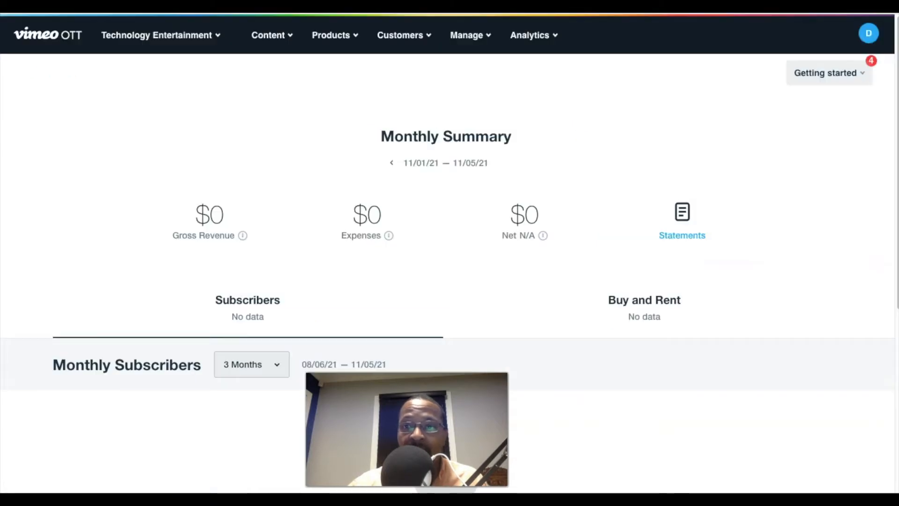
click(861, 75)
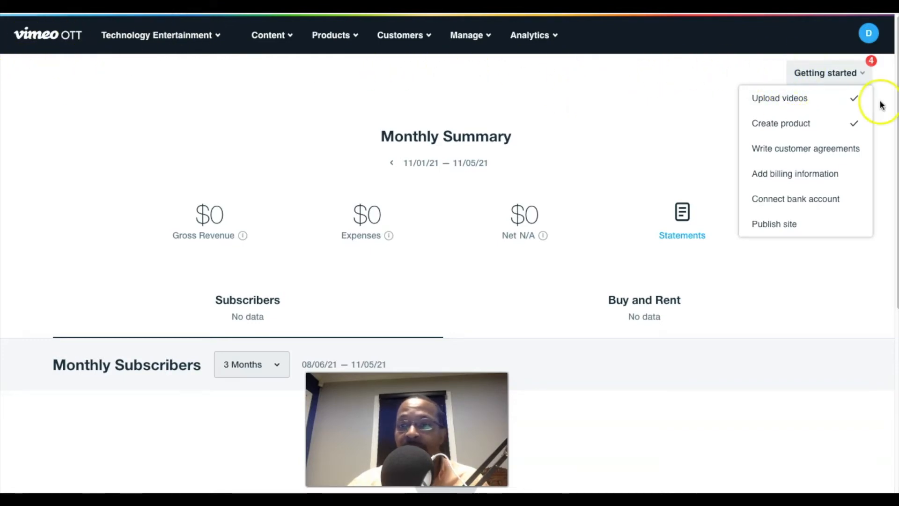
click(291, 37)
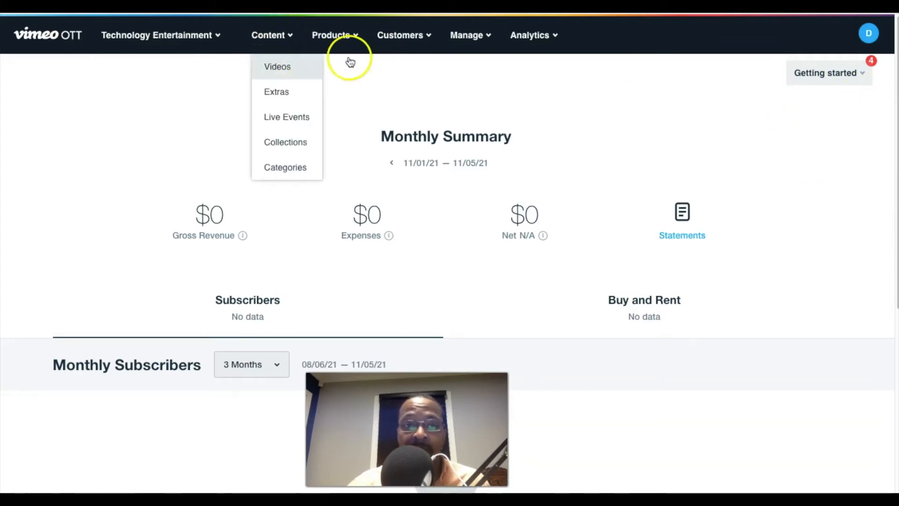
click(865, 74)
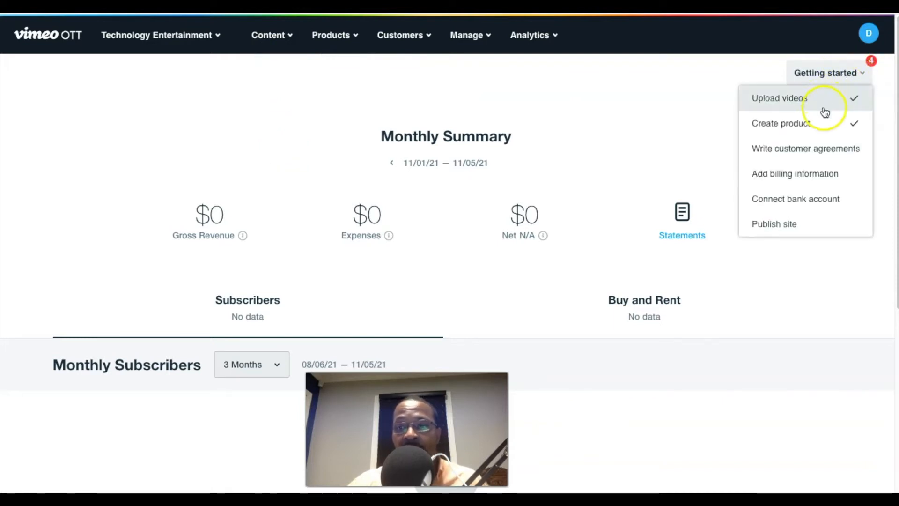
click(676, 99)
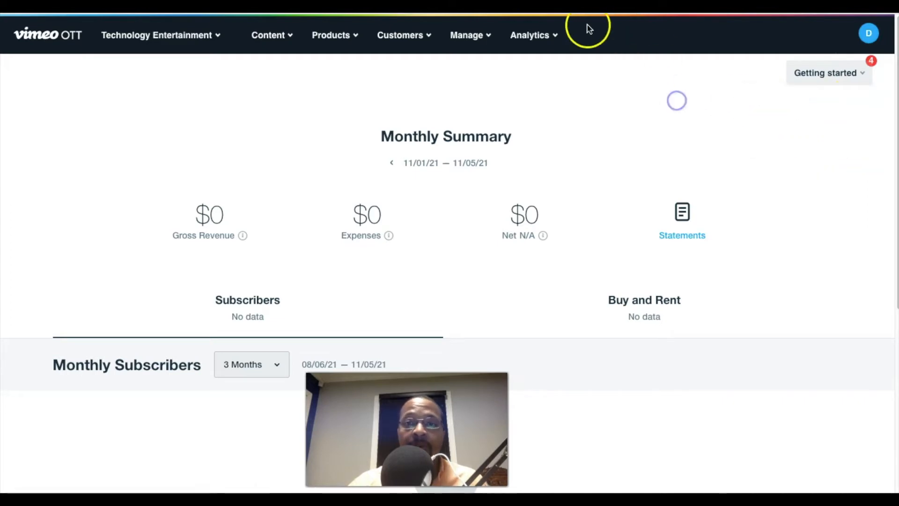
Switch to Uscreen and look over its video content area and subscription plans page.
click(468, 5)
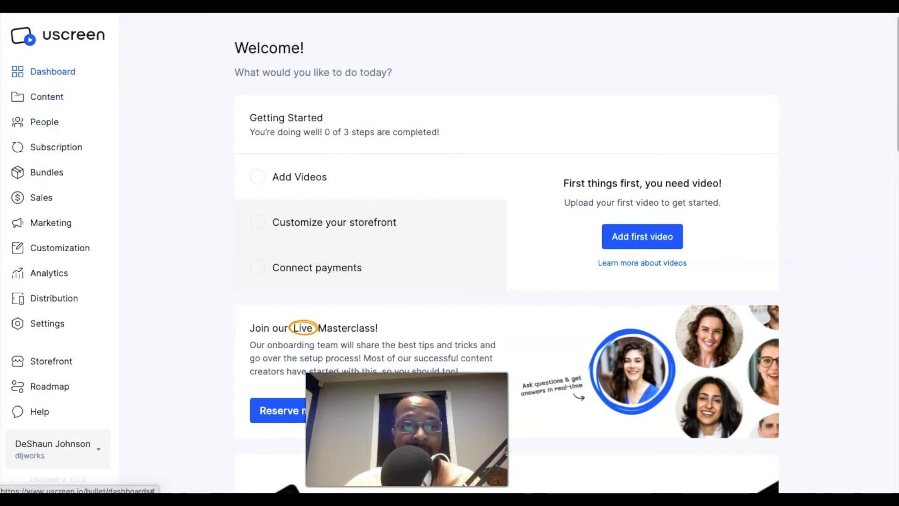
click(51, 99)
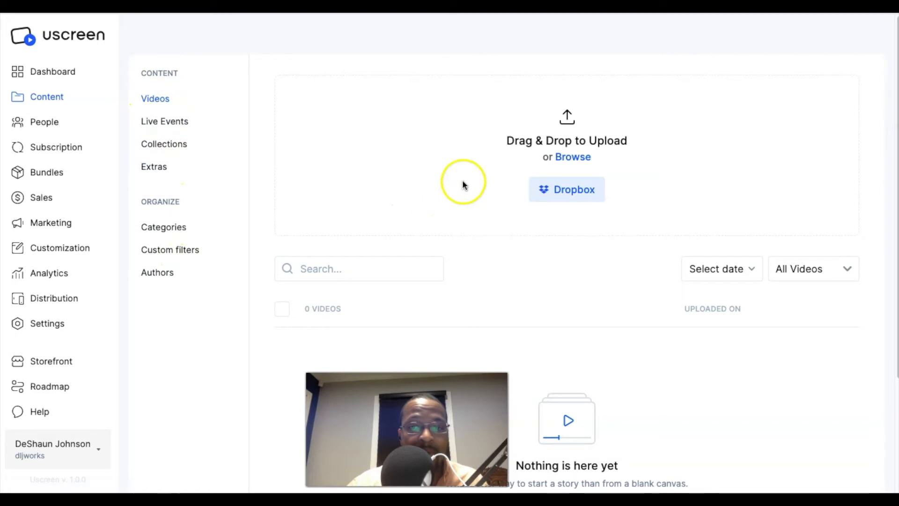
click(47, 124)
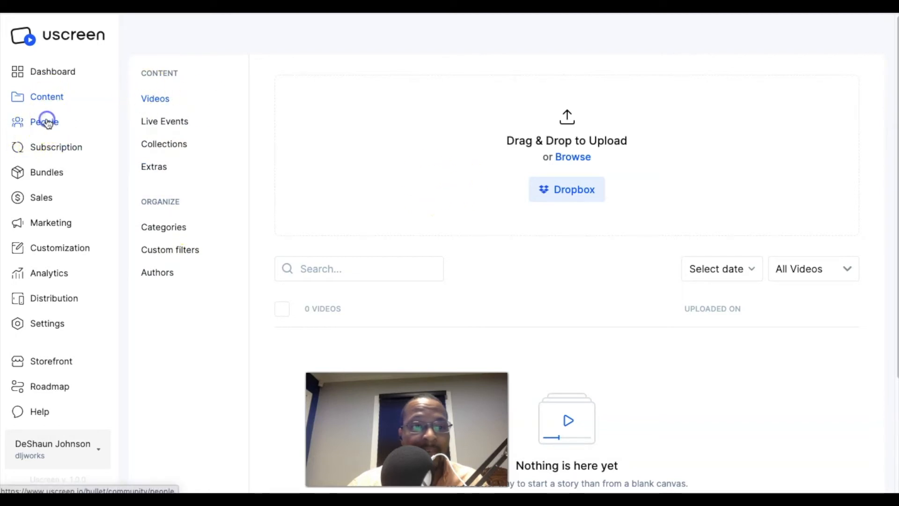
click(73, 146)
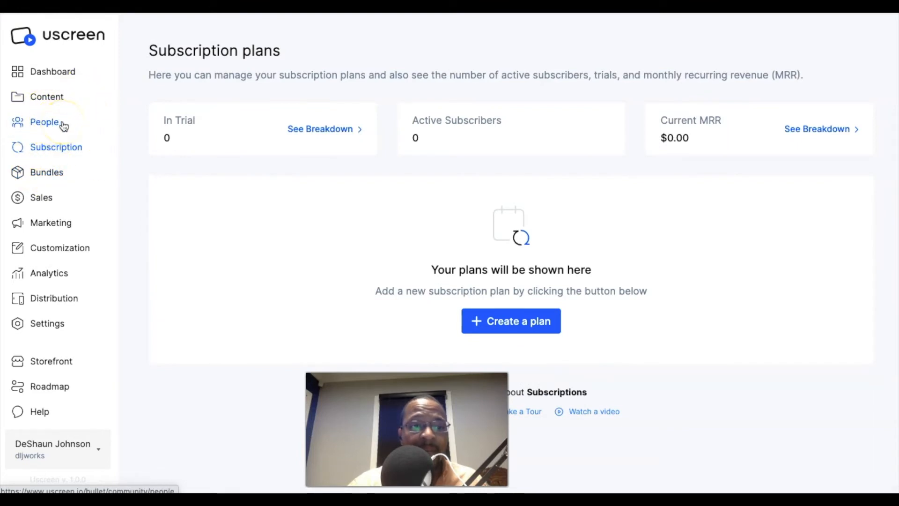
drag(361, 418, 296, 416)
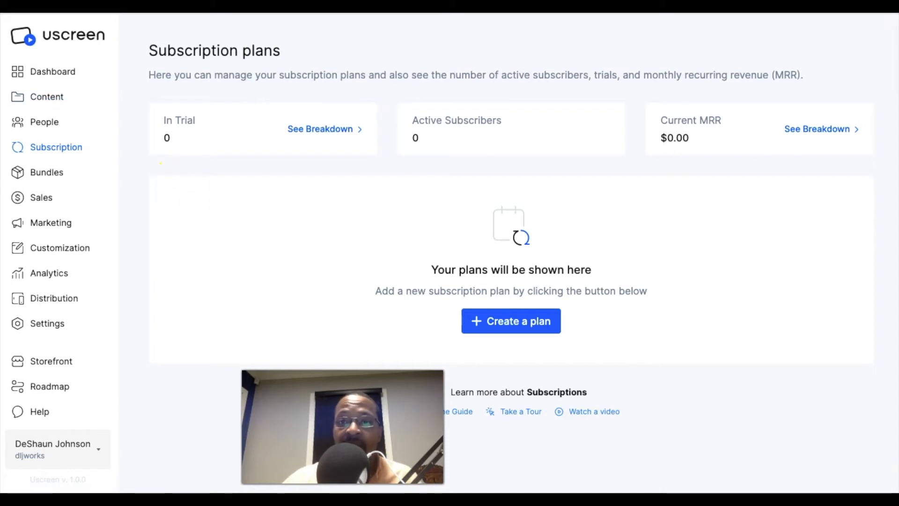
Switch to the Google Docs presentation and read the slide comparing Vimeo OTT with Uscreen.
click(674, 4)
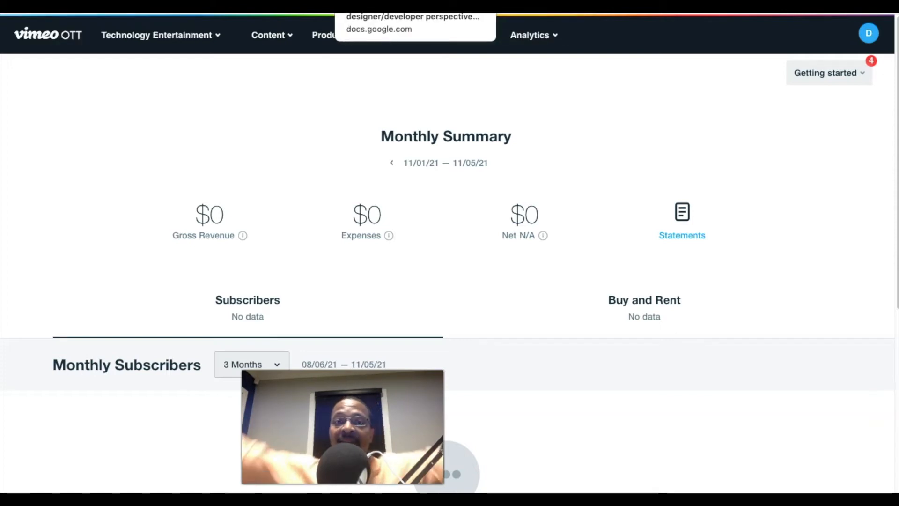
click(374, 5)
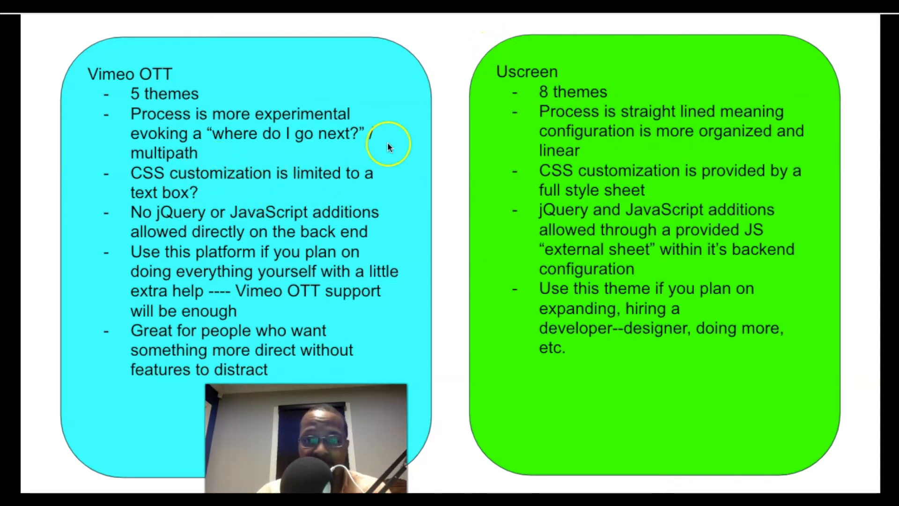
Return to Vimeo OTT and open the live Obsidian theme for editing.
click(631, 6)
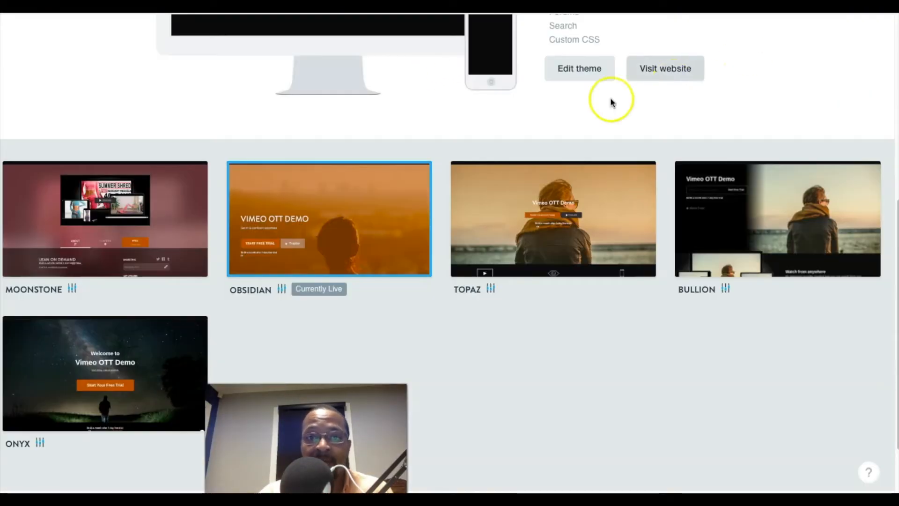
scroll(611, 97, up, 7)
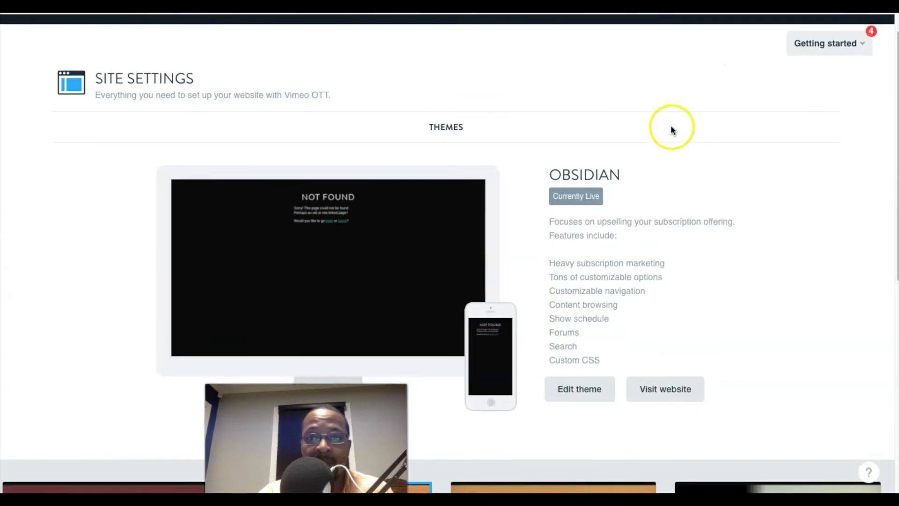
click(571, 401)
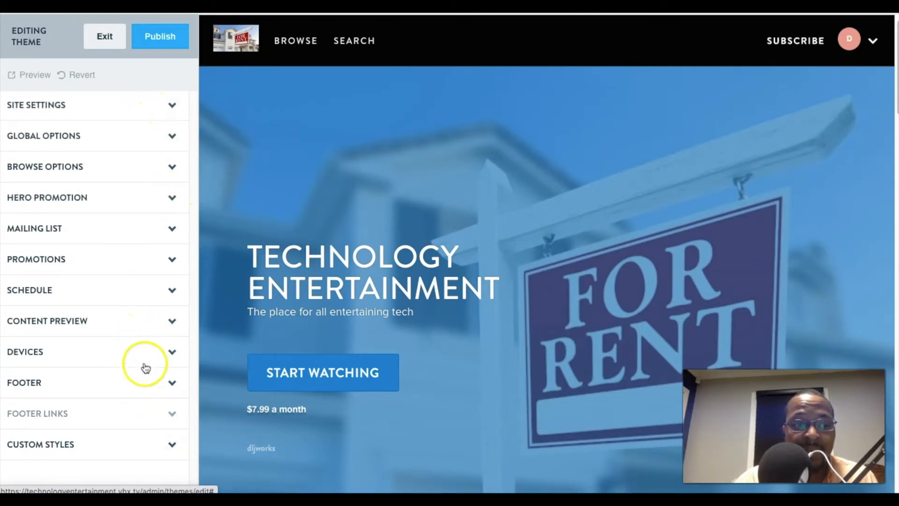
Expand the theme's Custom Styles section and enlarge its CSS box to view more of the code.
click(173, 446)
scroll(130, 319, down, 2)
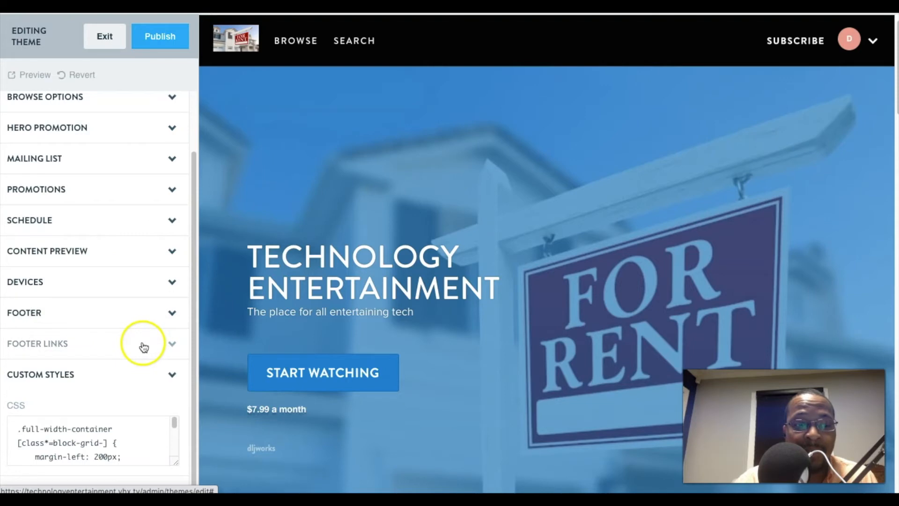
drag(174, 426, 174, 432)
click(175, 461)
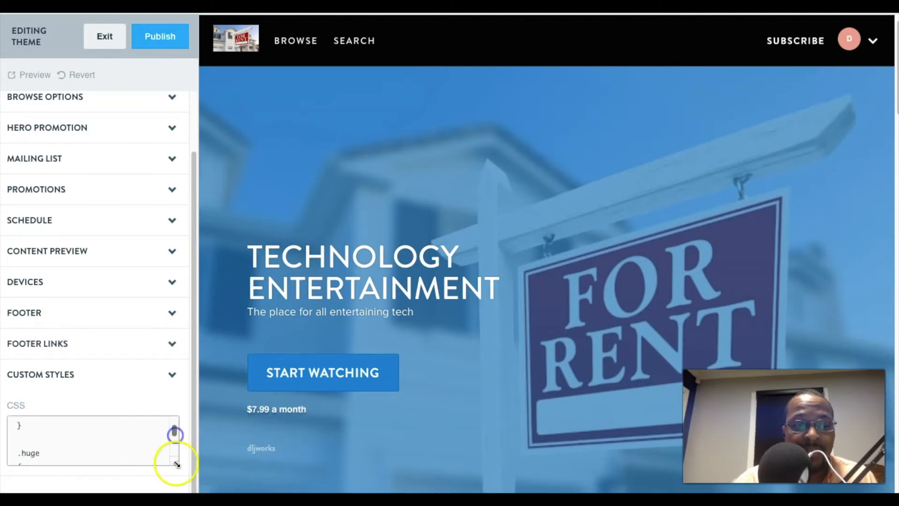
drag(173, 469, 175, 489)
click(152, 464)
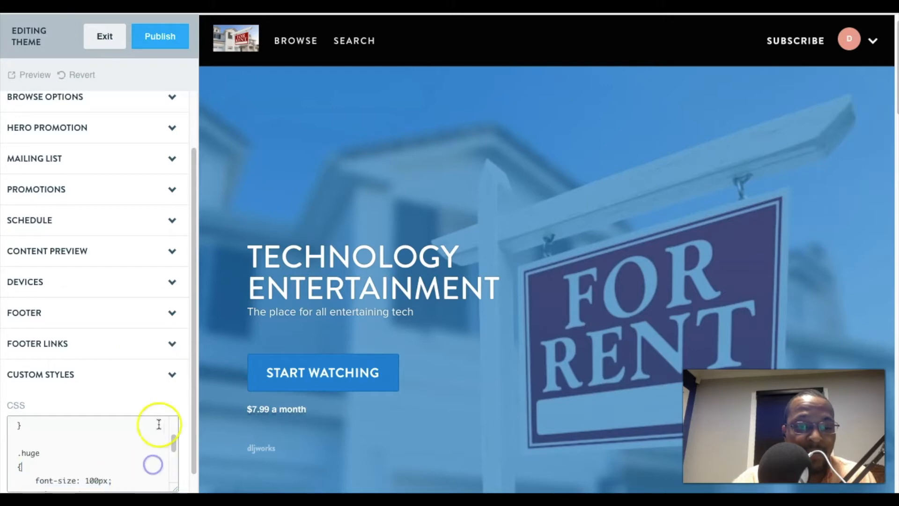
scroll(87, 452, up, 1)
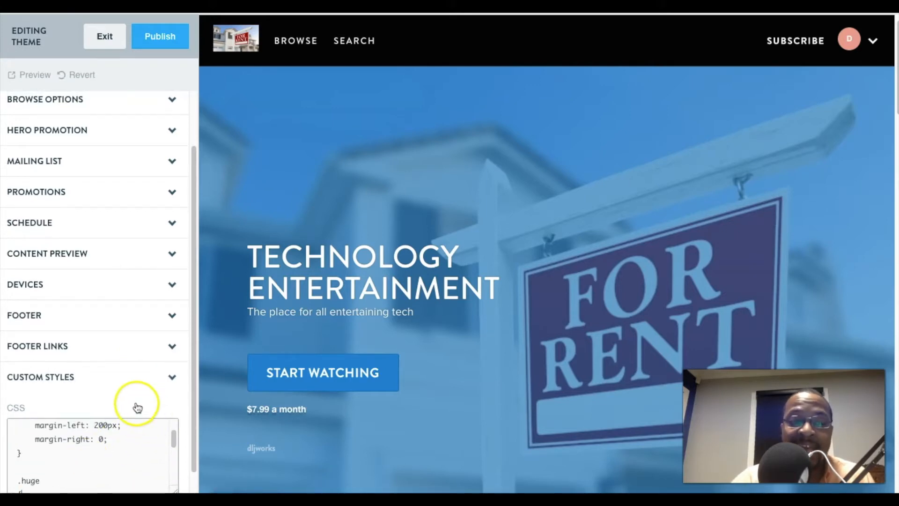
scroll(135, 406, down, 1)
drag(174, 465, 180, 487)
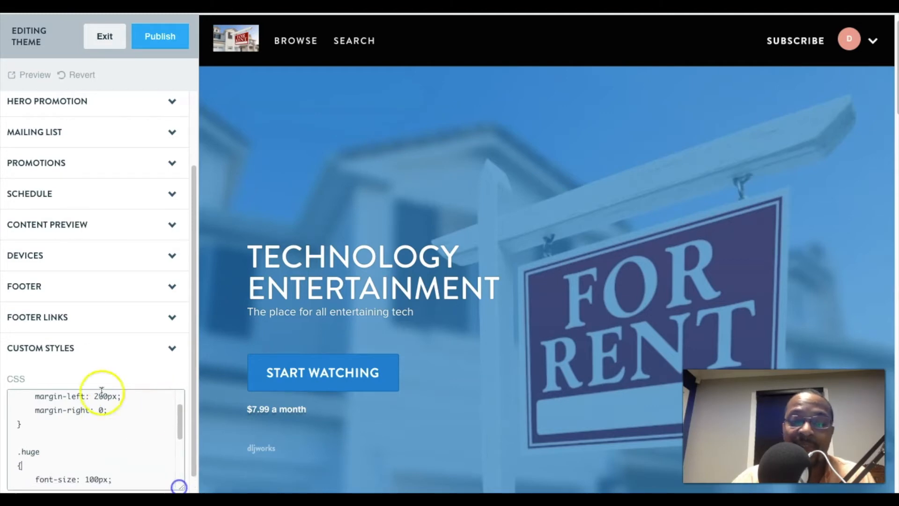
Review the .full-width-container rule in the custom CSS and place the cursor at its start.
scroll(76, 425, up, 2)
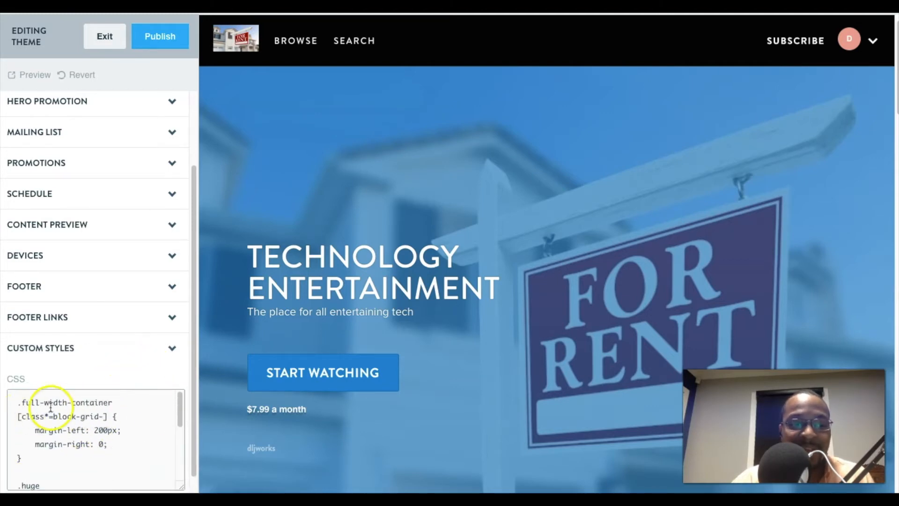
scroll(100, 421, up, 3)
scroll(110, 392, down, 4)
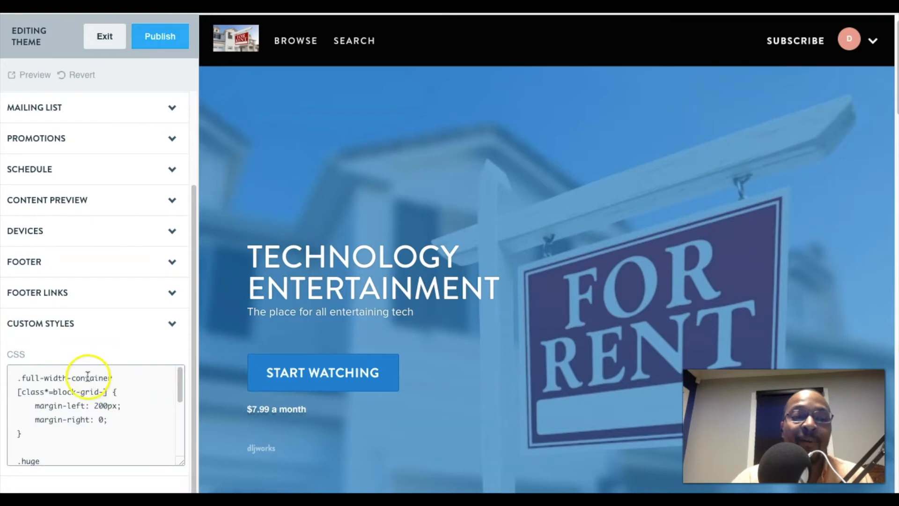
click(19, 377)
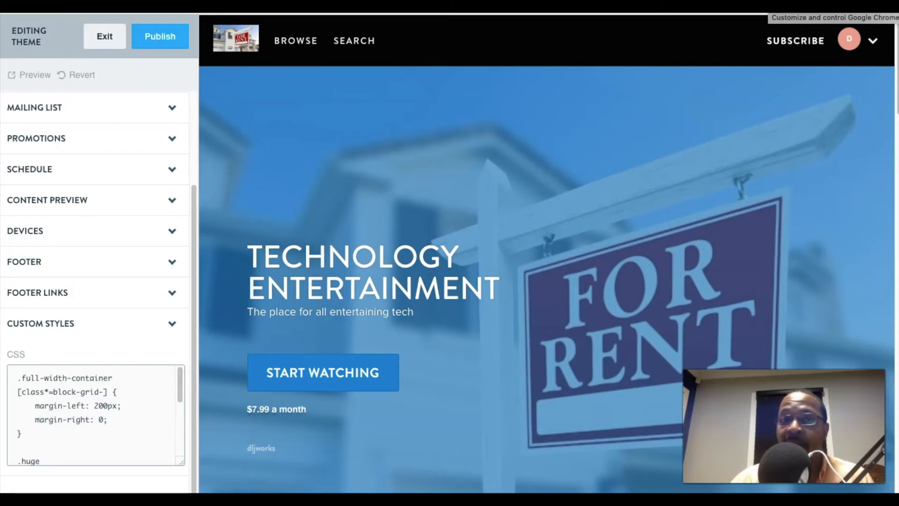
Open Chrome's Developer Tools for the theme preview and look through the page's markup.
click(888, 8)
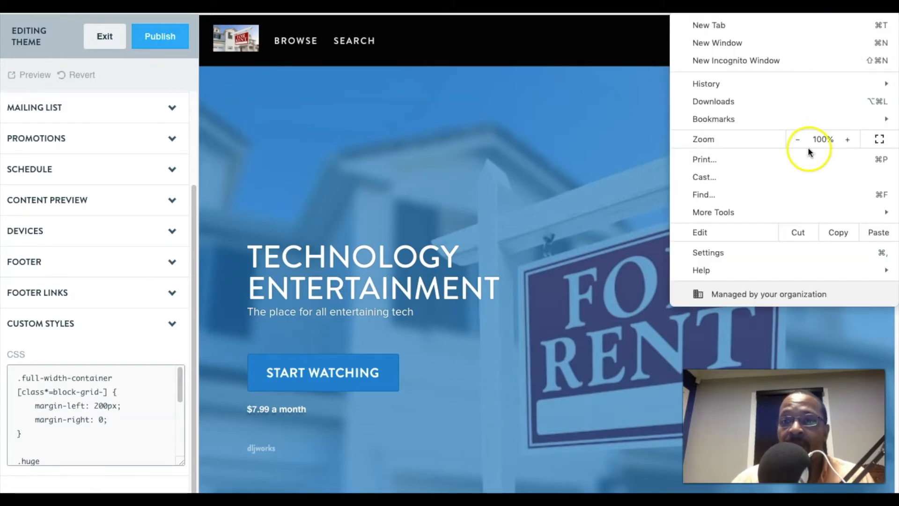
mouse_move(732, 213)
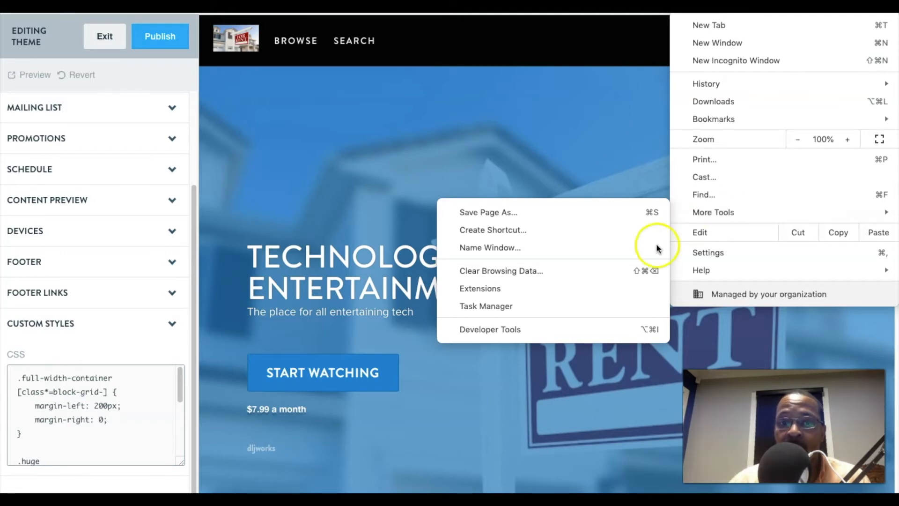
click(545, 329)
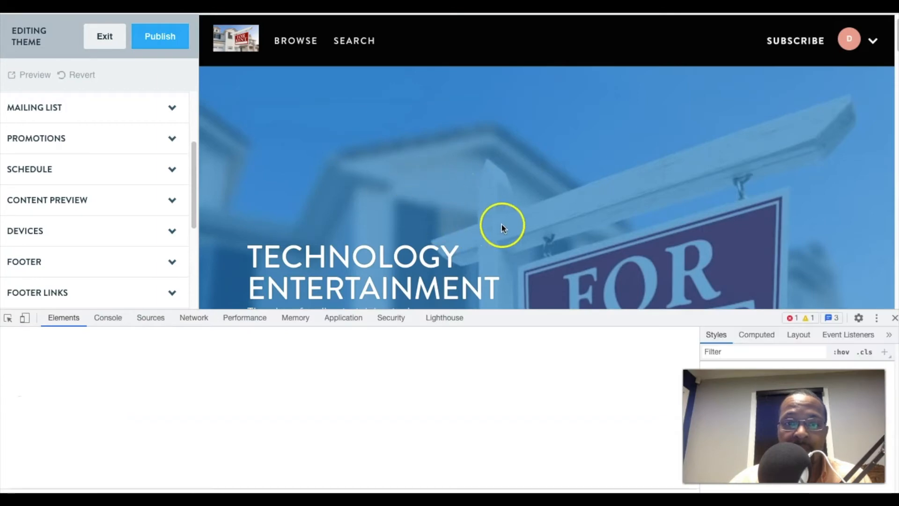
scroll(488, 213, down, 1)
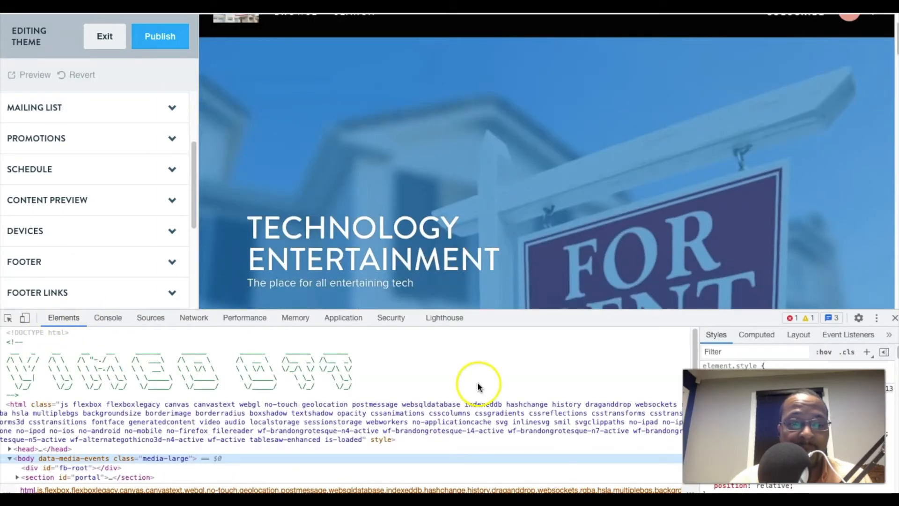
scroll(479, 388, down, 3)
scroll(529, 183, down, 1)
Inspect the "Technology Entertainment" hero heading in the theme preview to bring up its markup and styles.
click(7, 318)
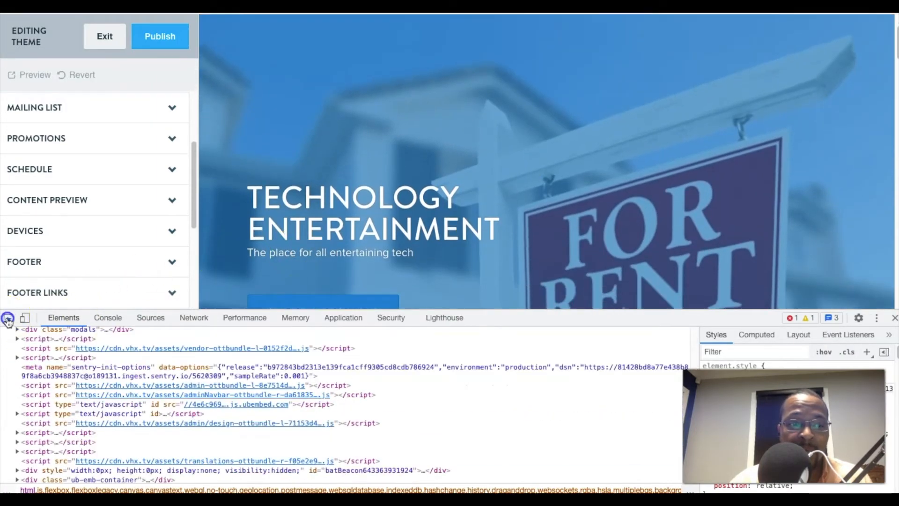
mouse_move(459, 195)
click(488, 199)
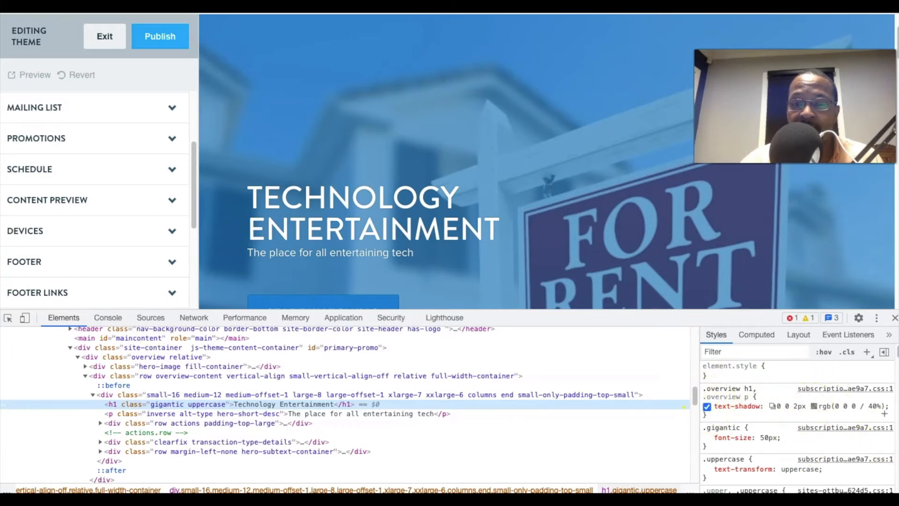
click(7, 318)
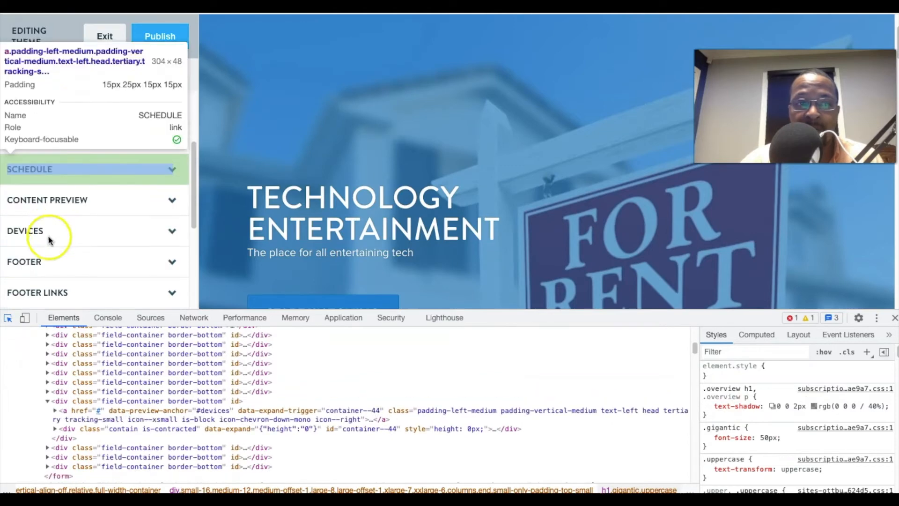
click(418, 208)
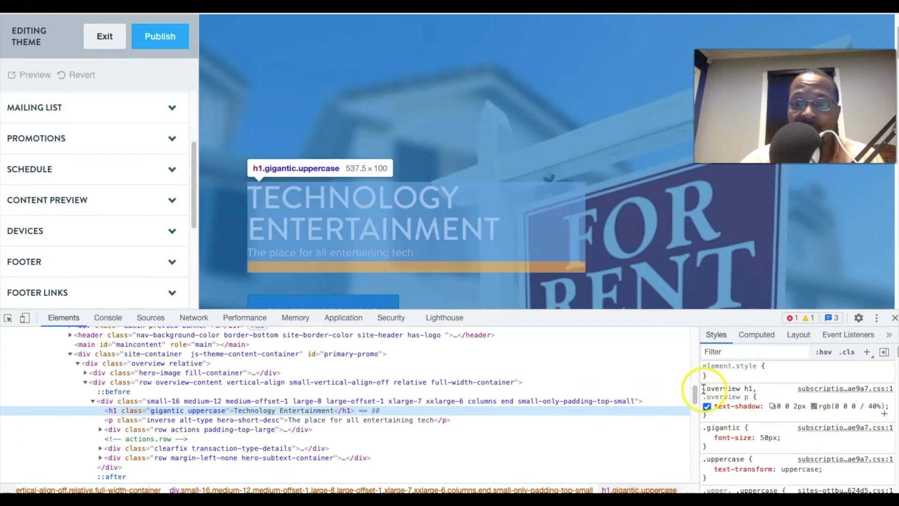
Set the font-size in the hero heading's .gigantic rule to 45px and close Developer Tools.
drag(703, 387, 762, 406)
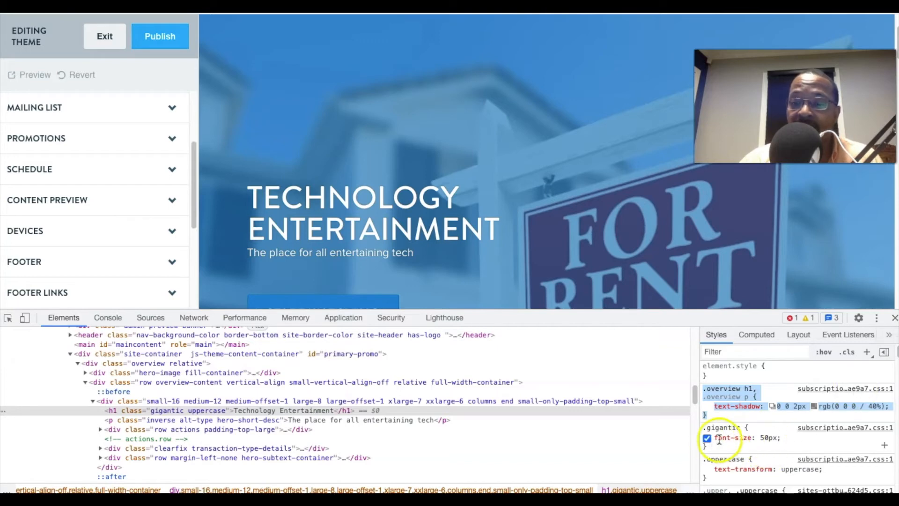
click(767, 438)
click(770, 438)
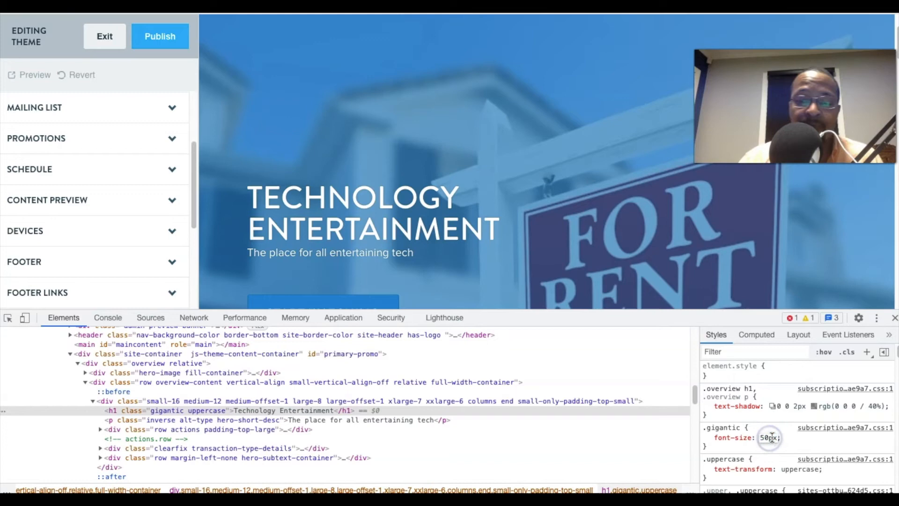
key(BackSpace)
key(BackSpace)
text(45)
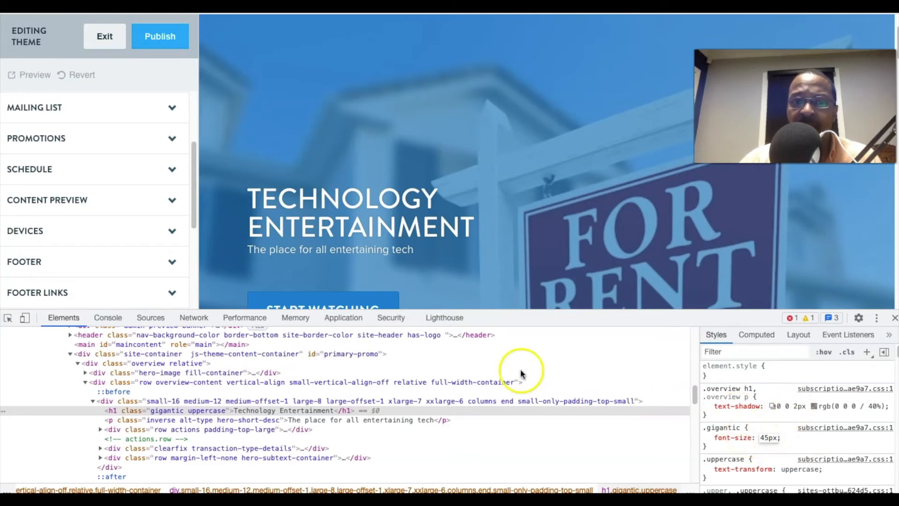
click(895, 317)
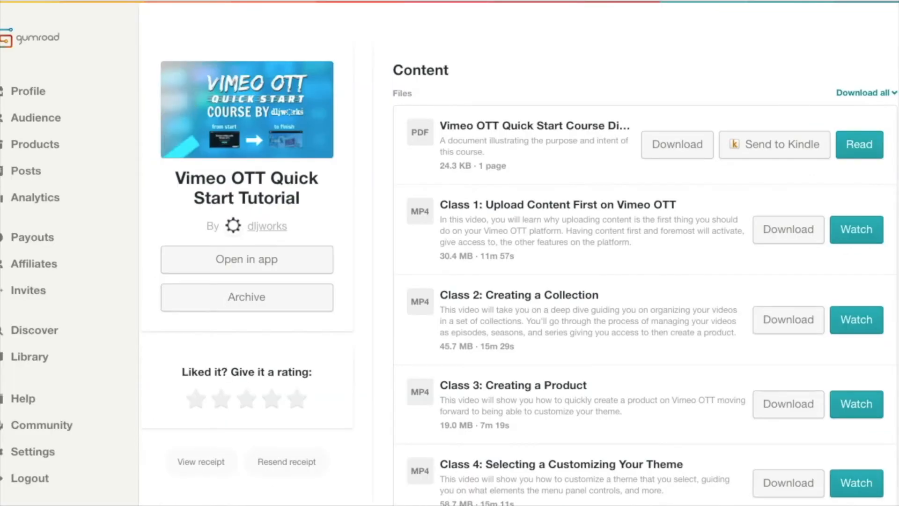
Switch to Gumroad and look over the class files of the Vimeo OTT Quick Start Tutorial.
scroll(520, 277, down, 3)
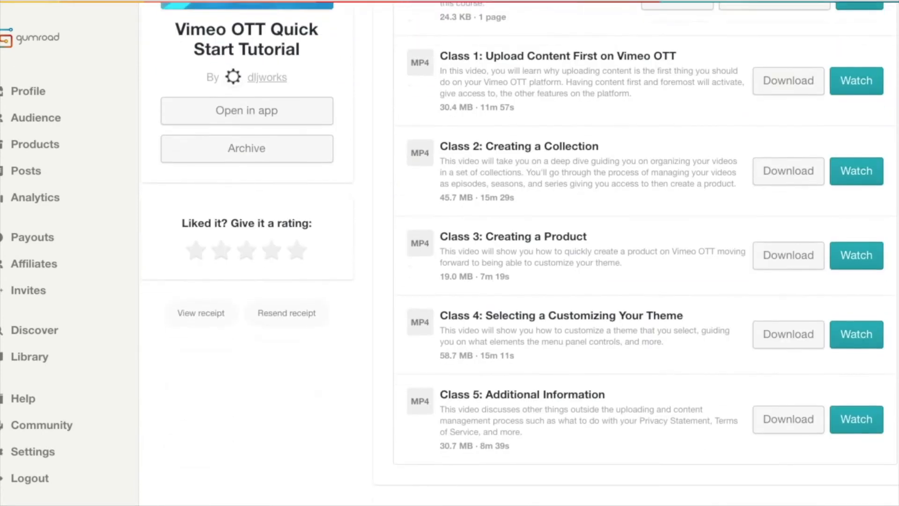
scroll(520, 276, up, 3)
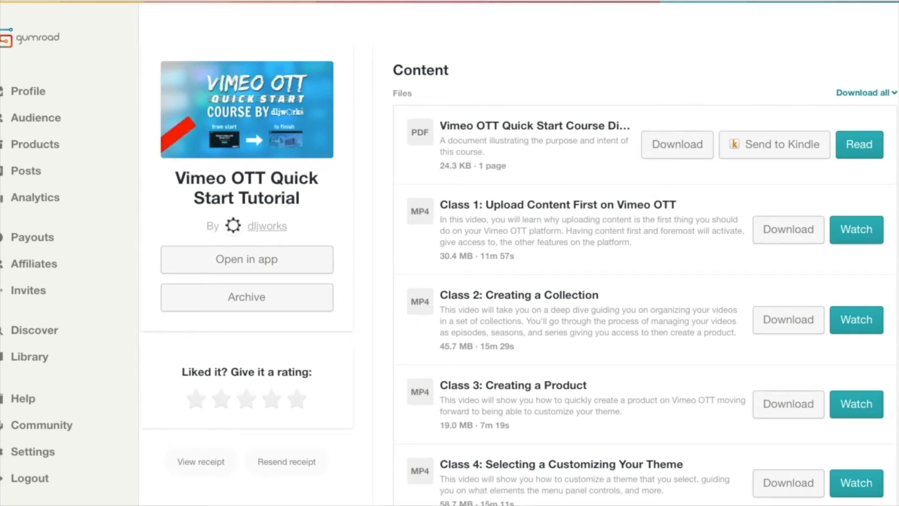
scroll(519, 277, down, 1)
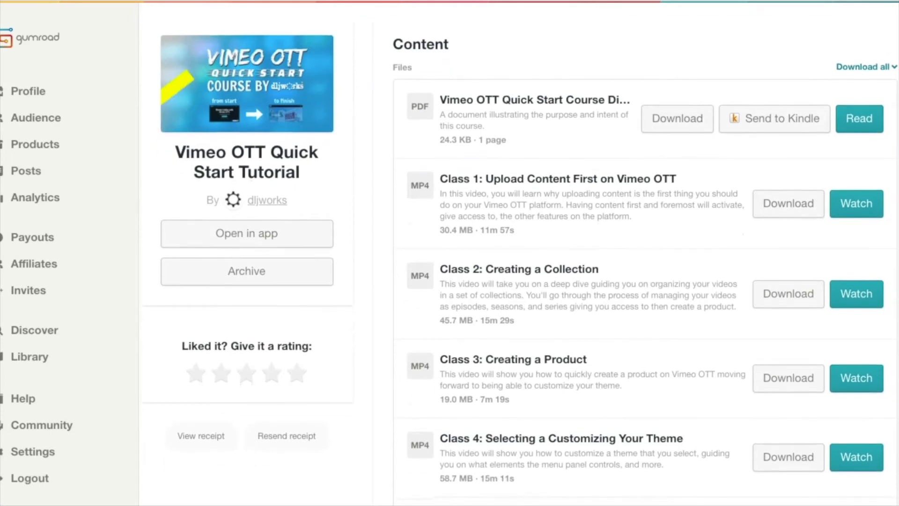
scroll(520, 276, down, 1)
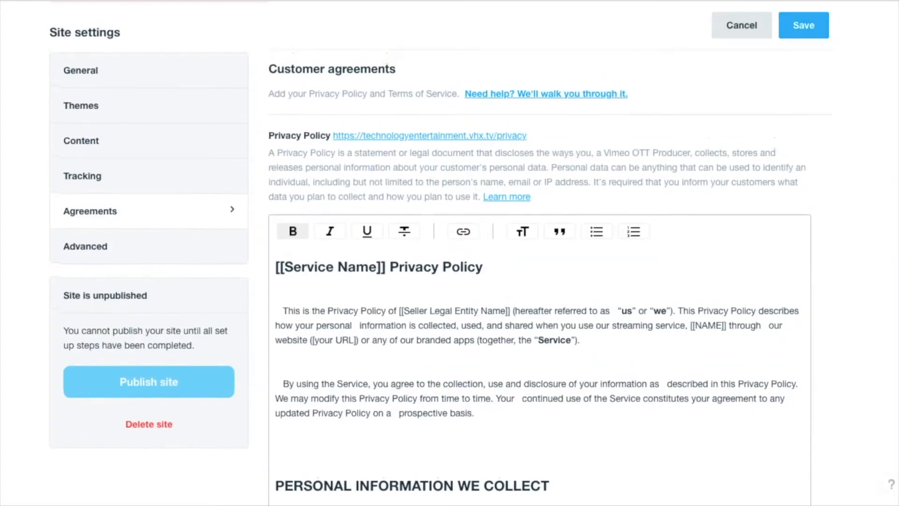
scroll(540, 277, down, 8)
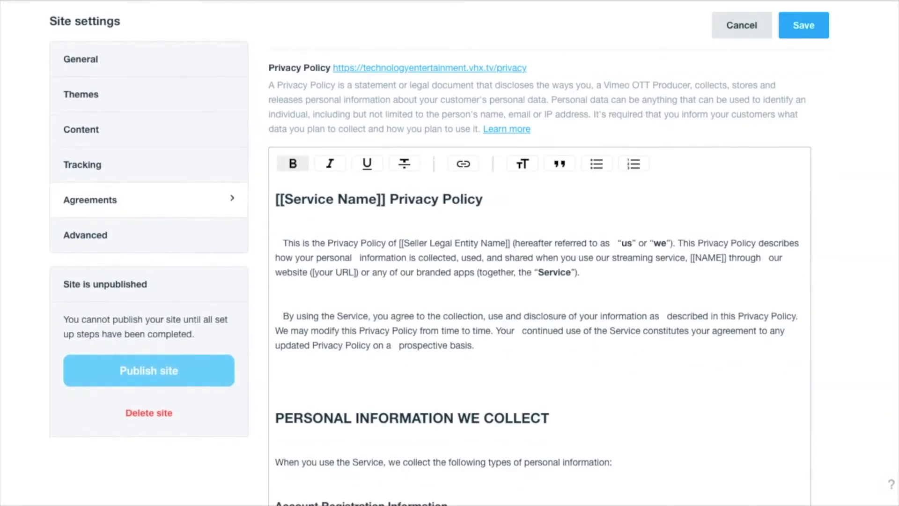
Read through the Privacy Policy template in Vimeo OTT's Agreements settings, and look over the LegalZoom website.
scroll(540, 276, down, 3)
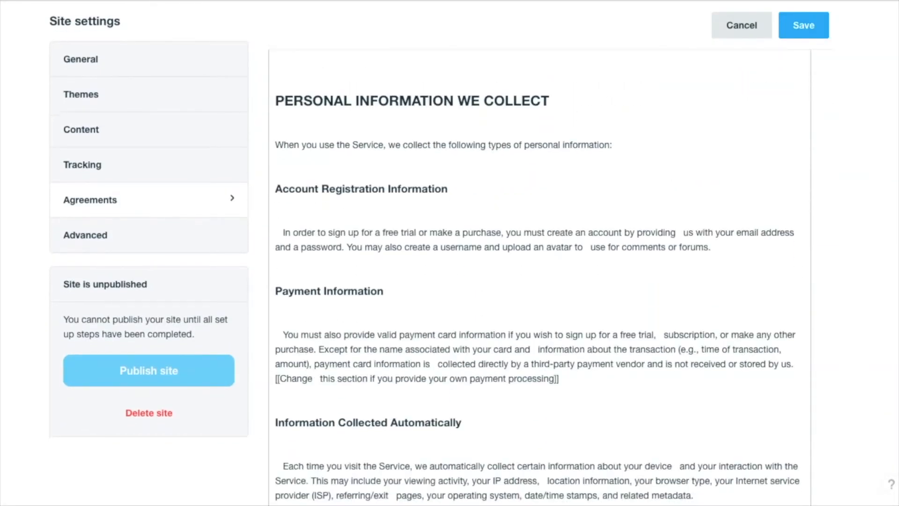
scroll(540, 277, down, 8)
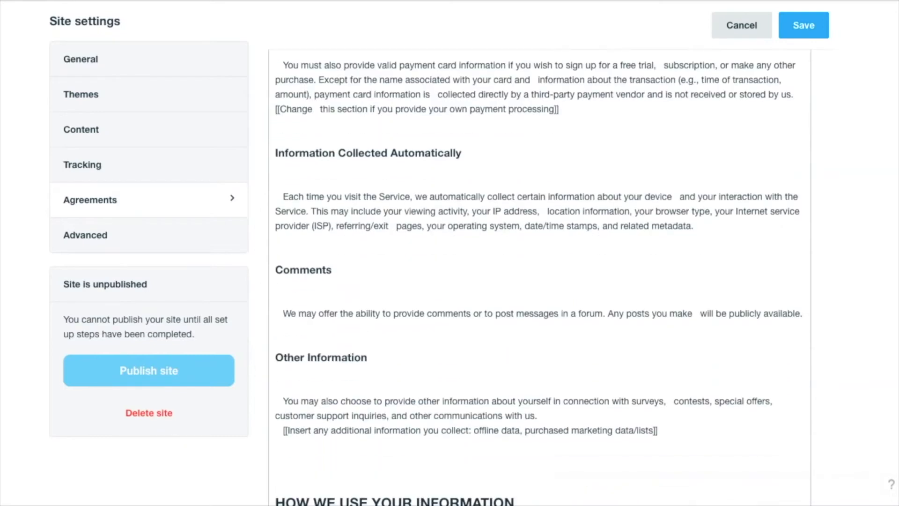
scroll(539, 276, down, 12)
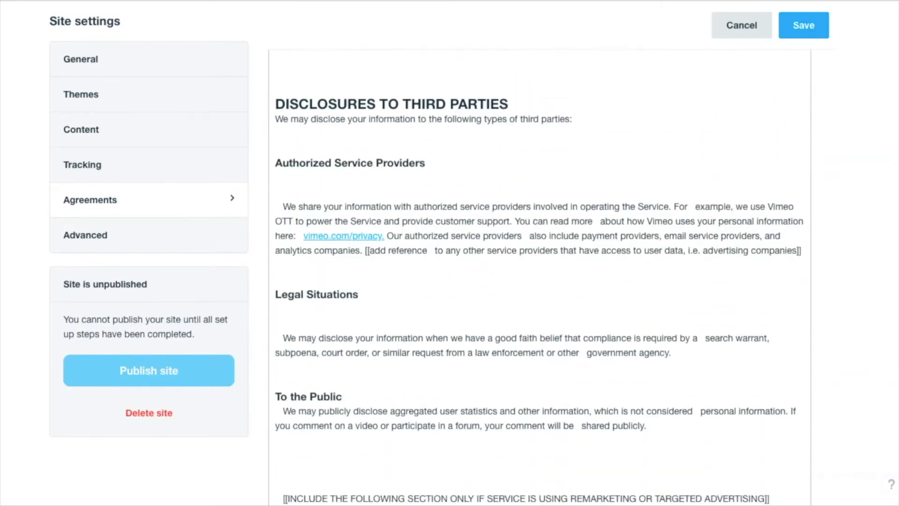
scroll(540, 276, down, 14)
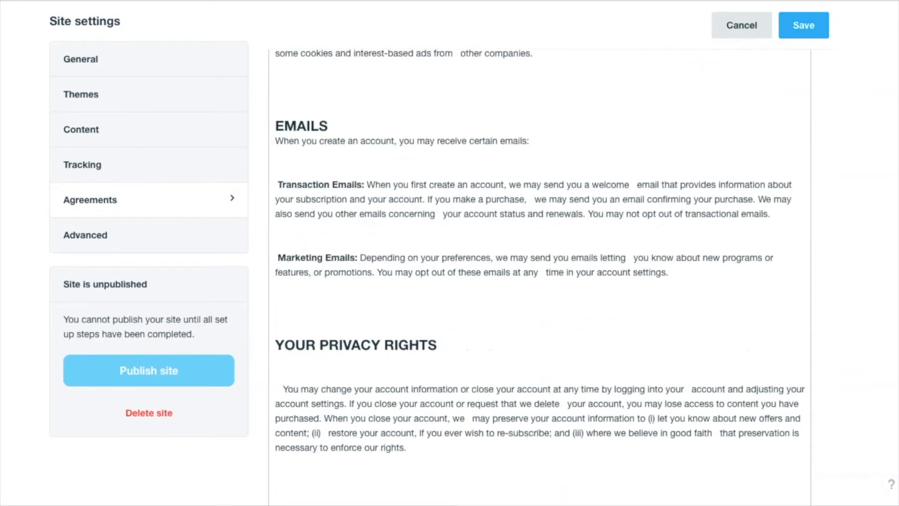
scroll(540, 273, down, 7)
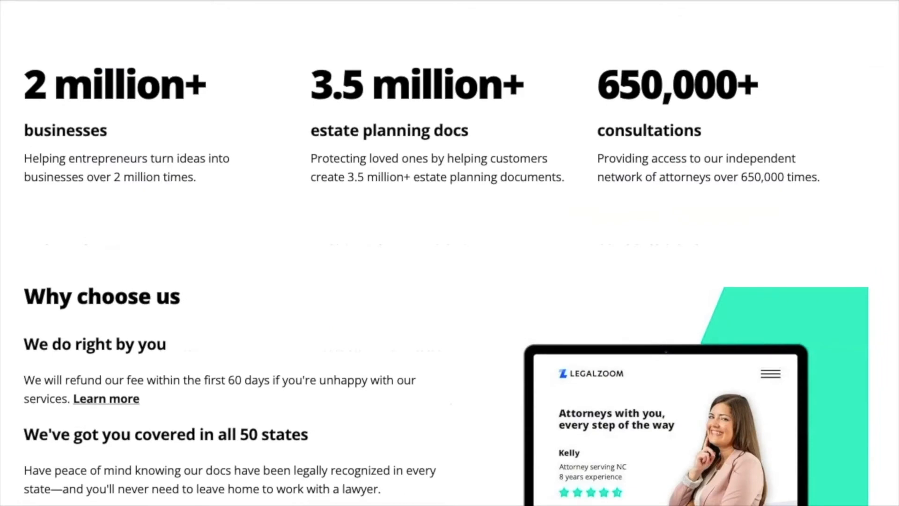
scroll(446, 283, down, 1)
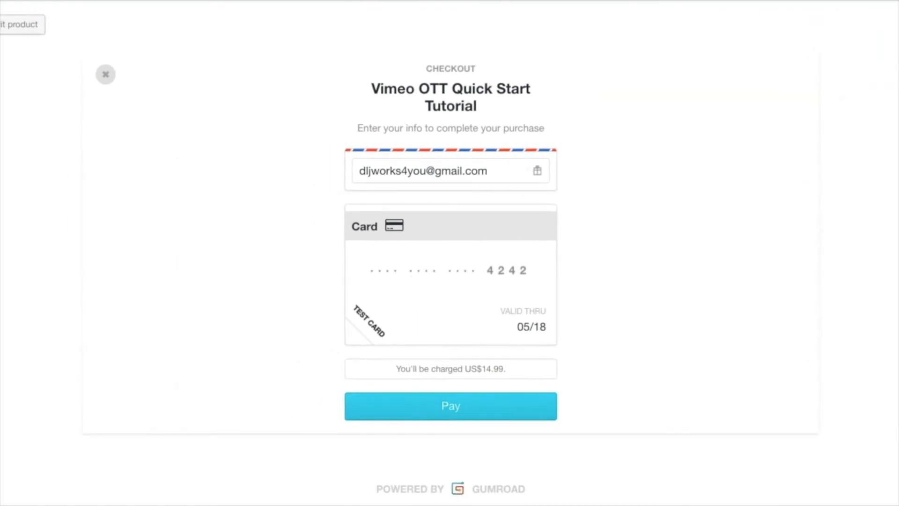
Submit the US$14.99 payment for the Vimeo OTT Quick Start Tutorial in the Gumroad checkout.
click(450, 406)
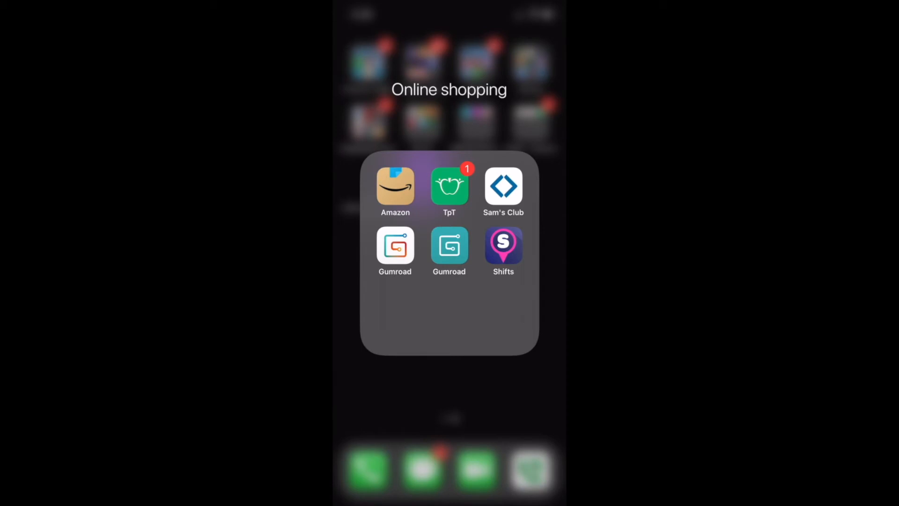
Switch to the Gumroad mobile app and open the "Creating a Product on Gumroad" video from the streaming video product.
click(450, 245)
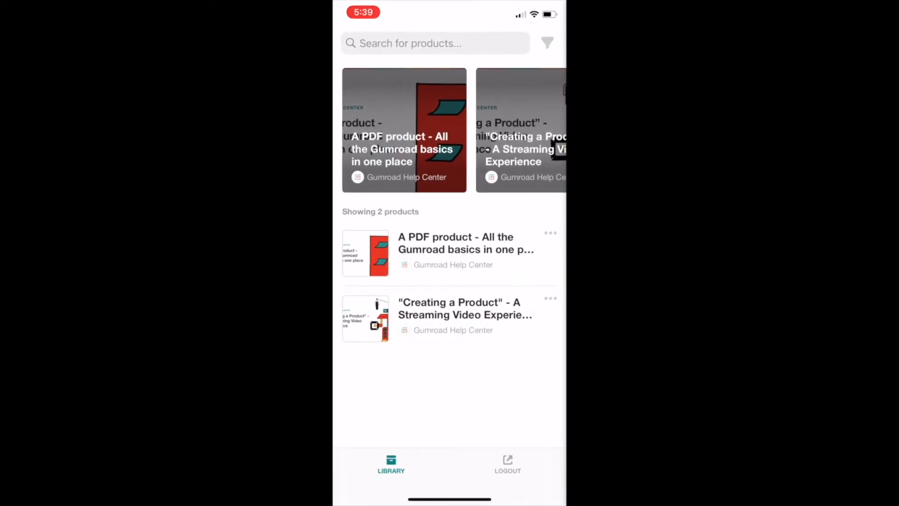
click(450, 314)
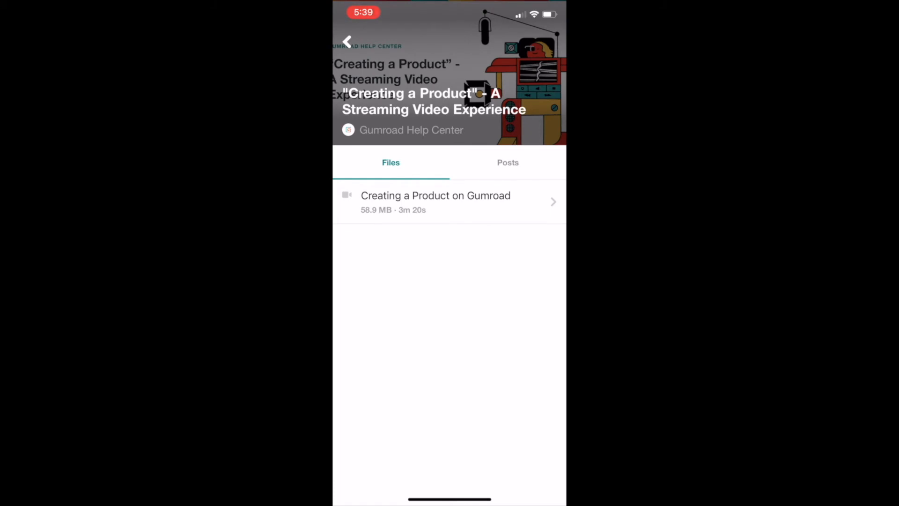
click(436, 201)
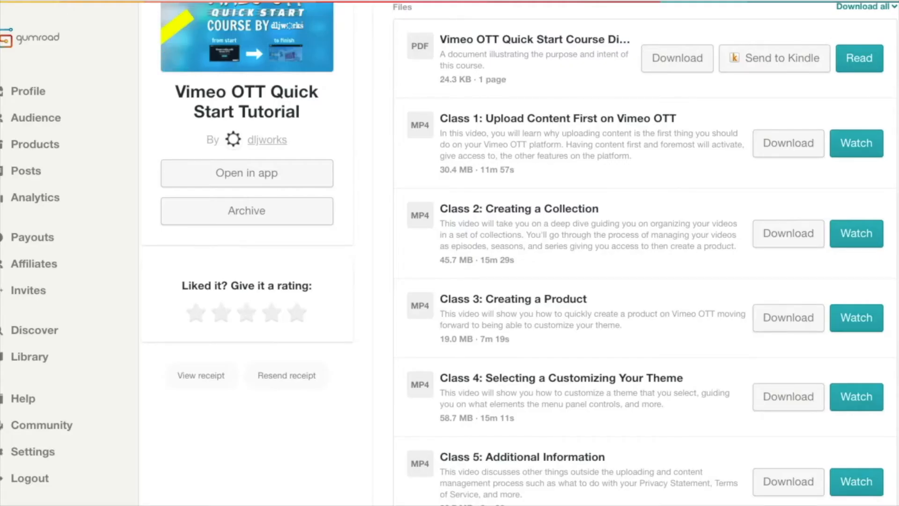
Look over the class files of the Vimeo OTT Quick Start Tutorial and open the course in the Gumroad app.
scroll(519, 252, down, 2)
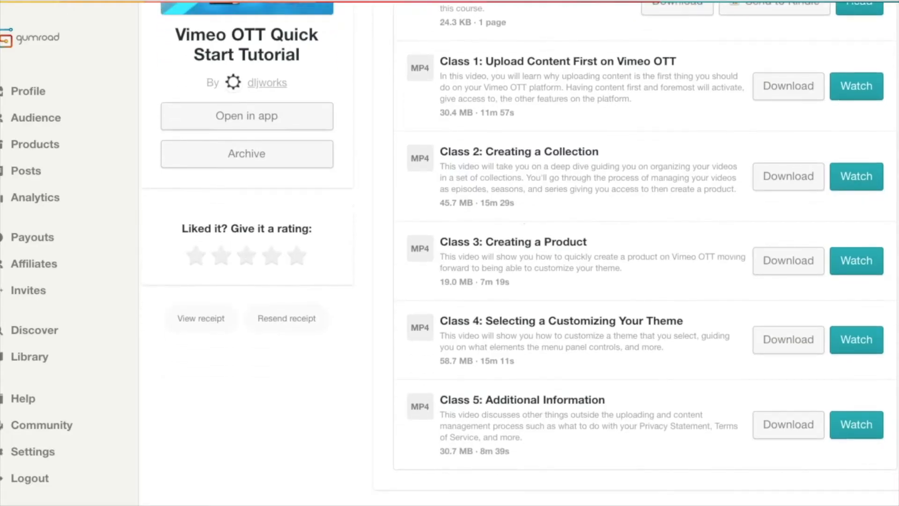
scroll(520, 253, up, 3)
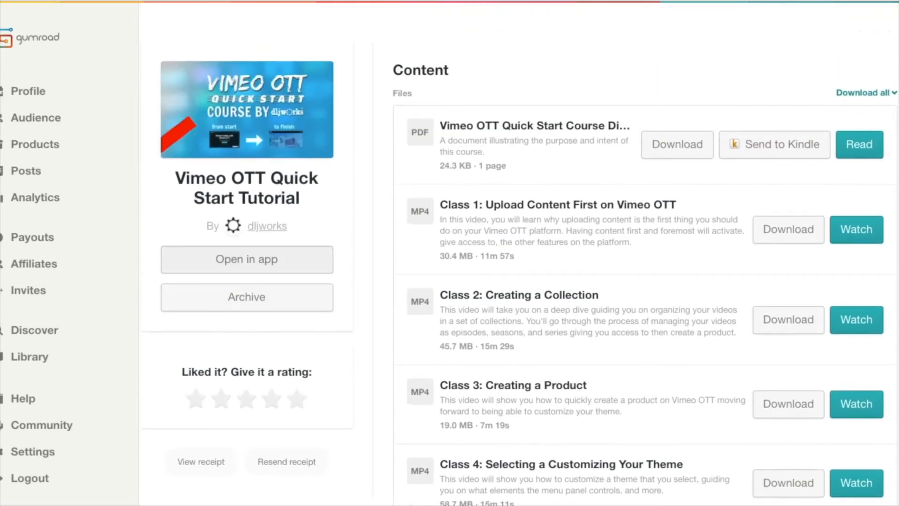
click(246, 259)
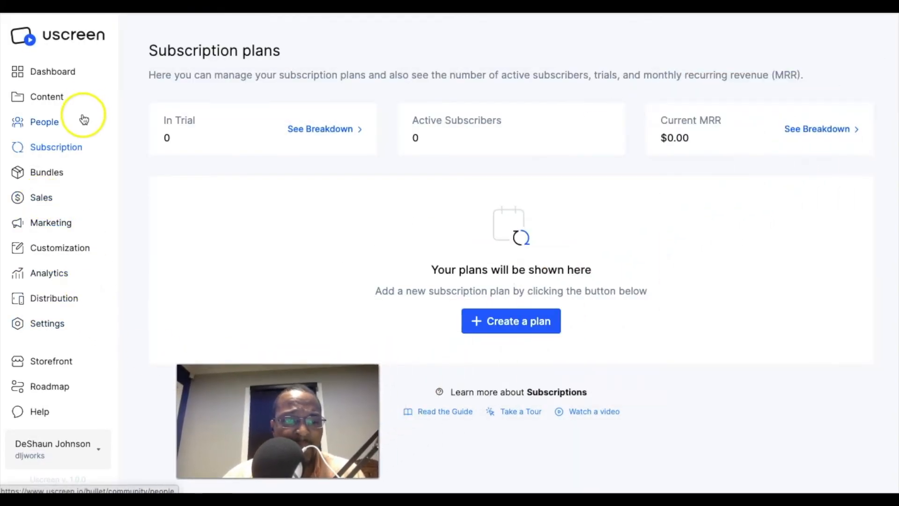
Switch to Uscreen and open the code editor of the current Summer Triangle theme.
click(72, 246)
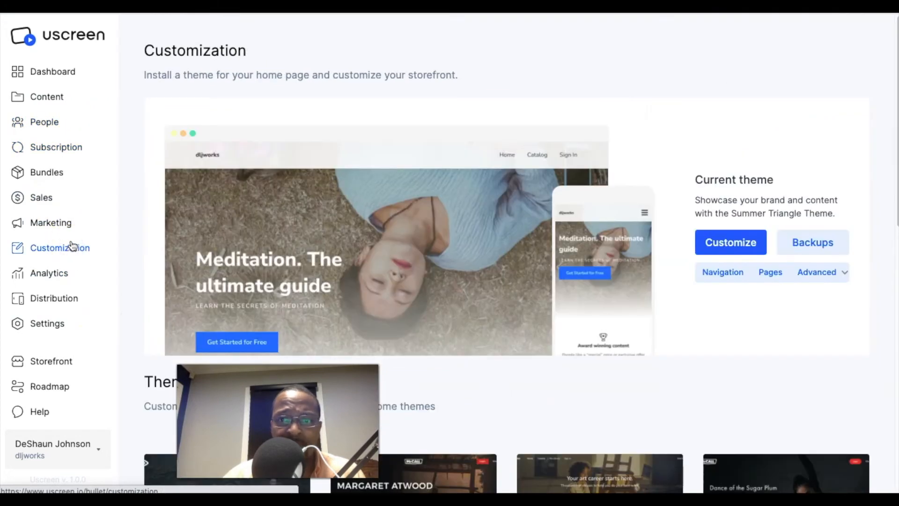
click(848, 275)
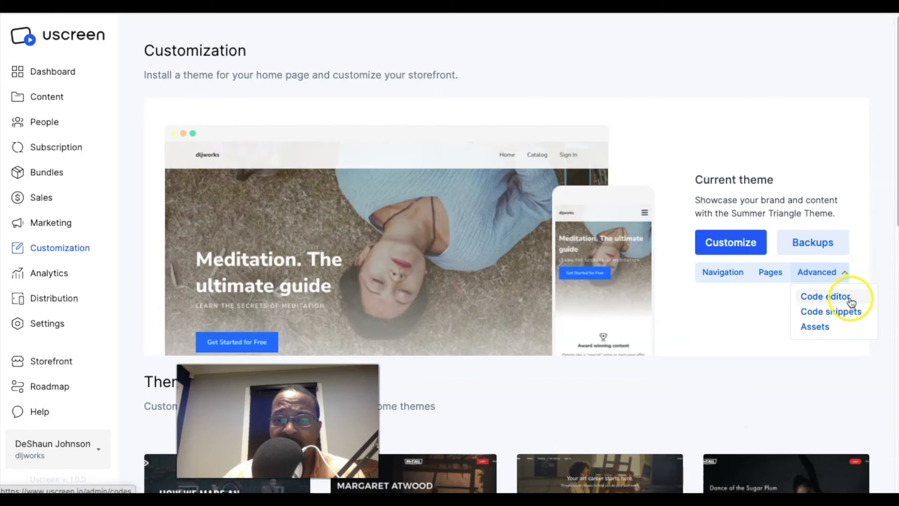
click(852, 300)
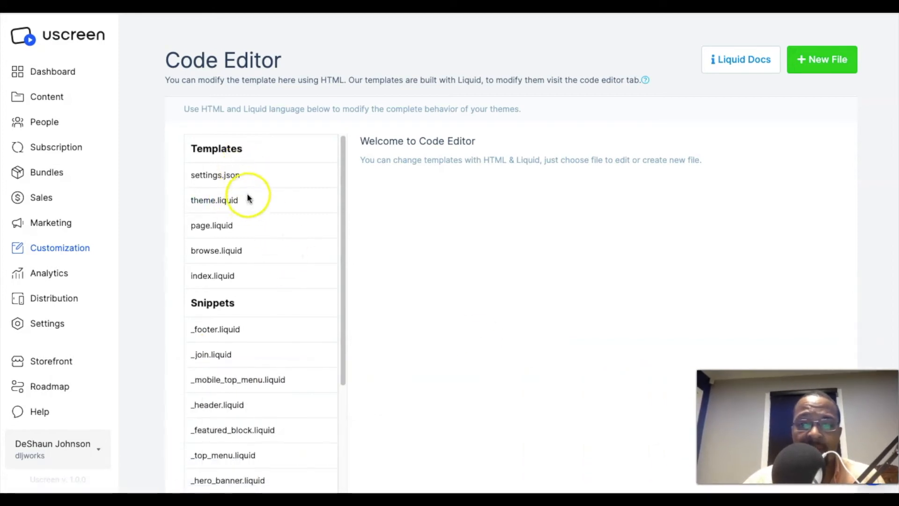
Open the page.liquid template and examine its code.
click(225, 227)
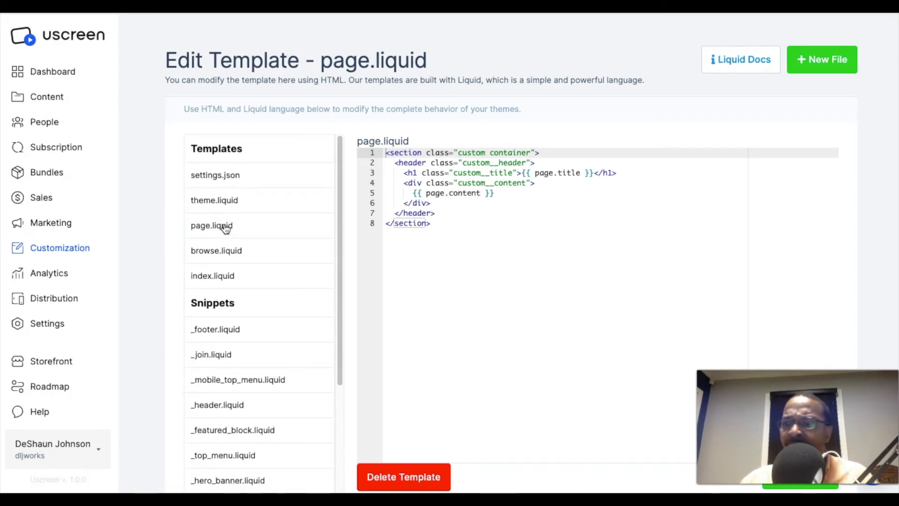
click(243, 182)
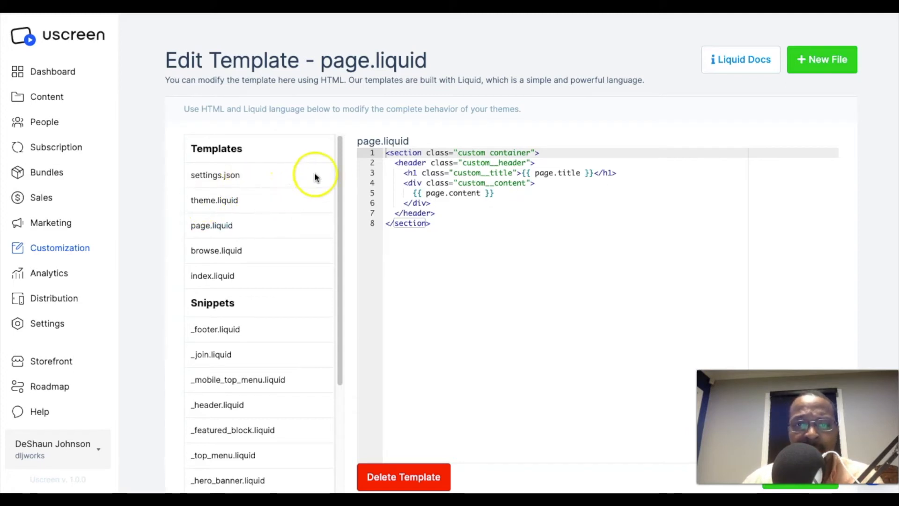
drag(338, 166, 343, 146)
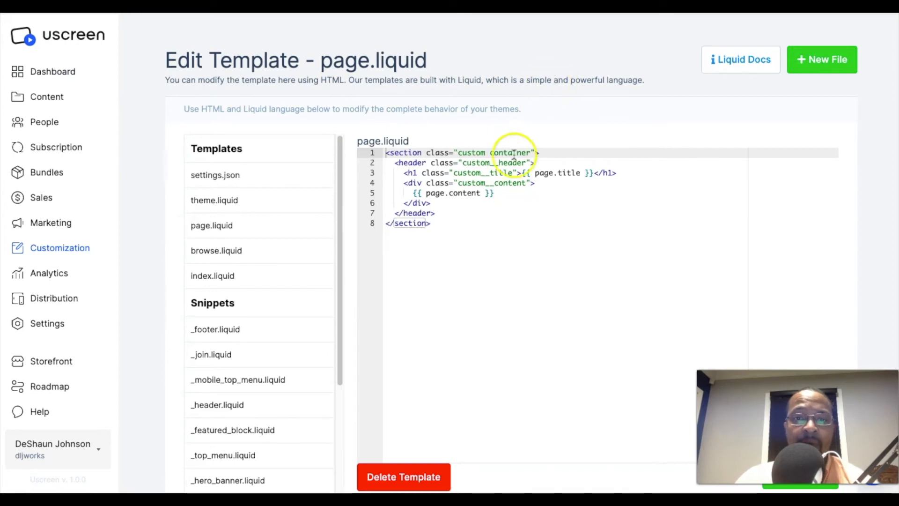
scroll(609, 159, down, 2)
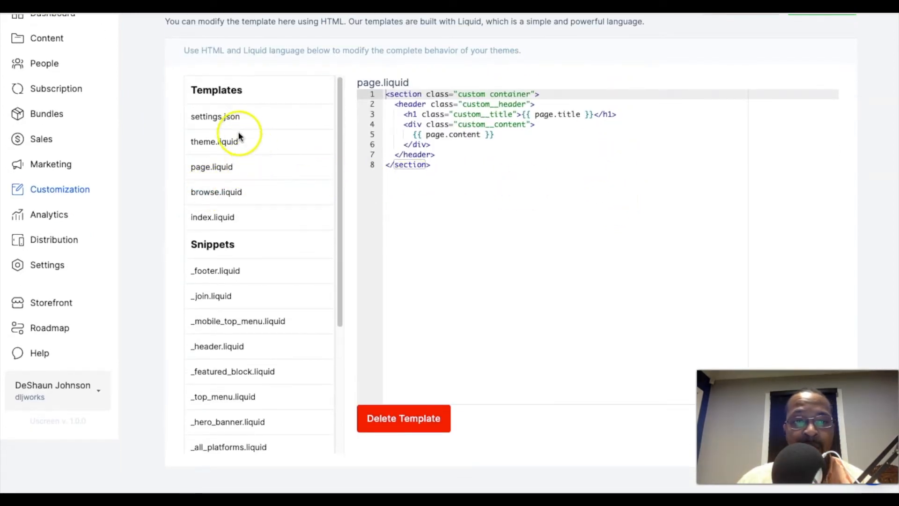
click(228, 166)
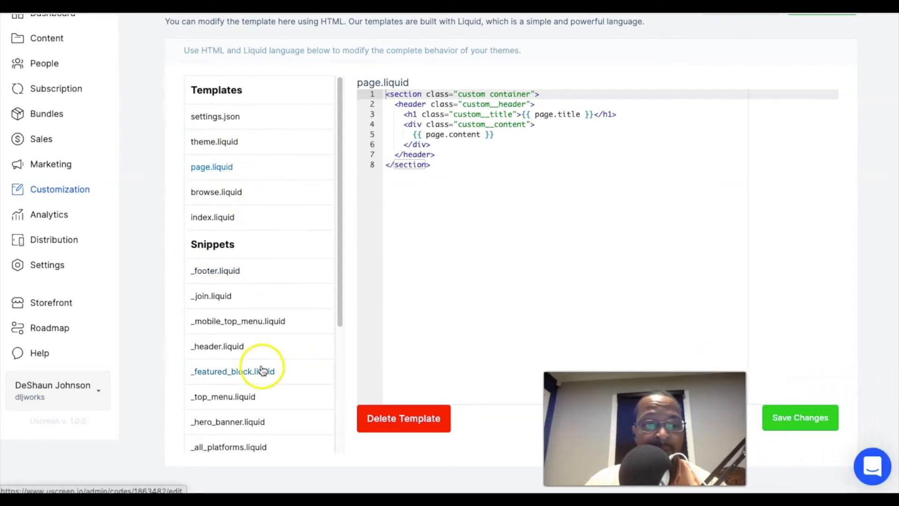
Open the summer_triangle.css stylesheet from the theme's assets.
scroll(261, 368, down, 4)
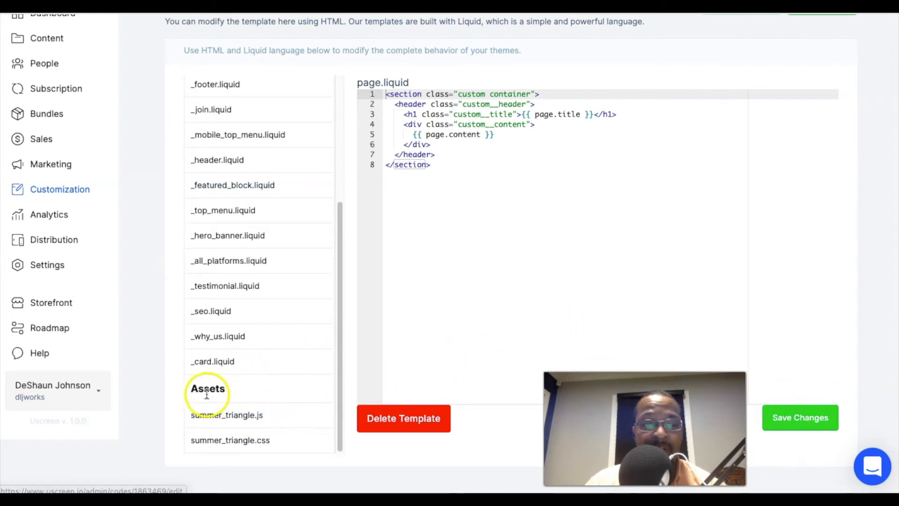
click(251, 440)
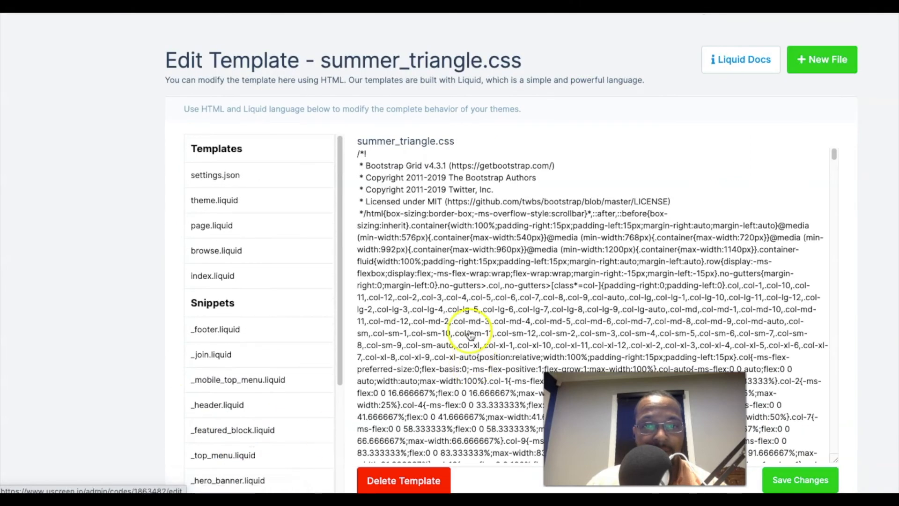
scroll(630, 243, down, 2)
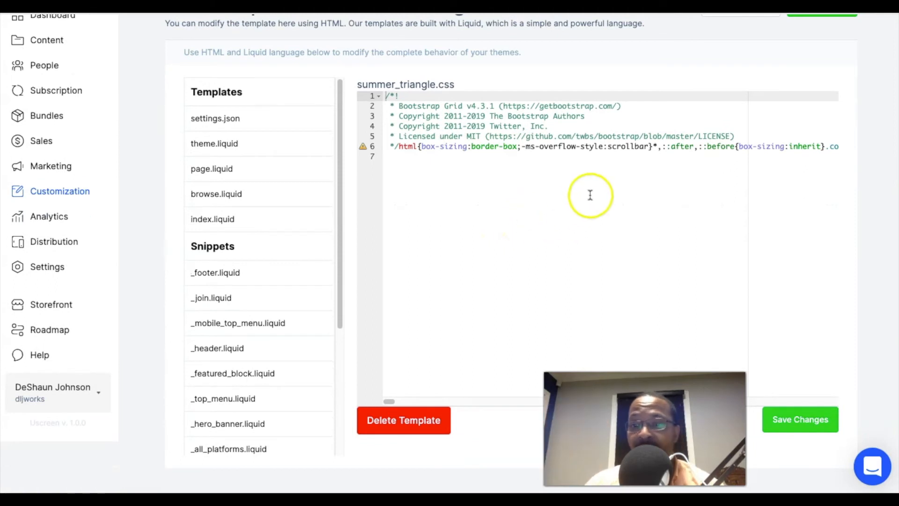
Add a trial .hero rule with color: white at the end of the stylesheet and delete it again.
click(467, 208)
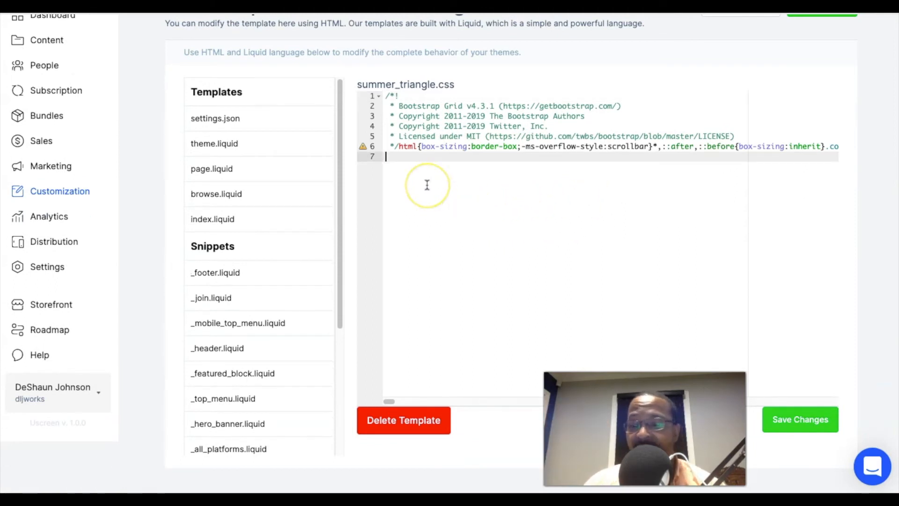
key(Return)
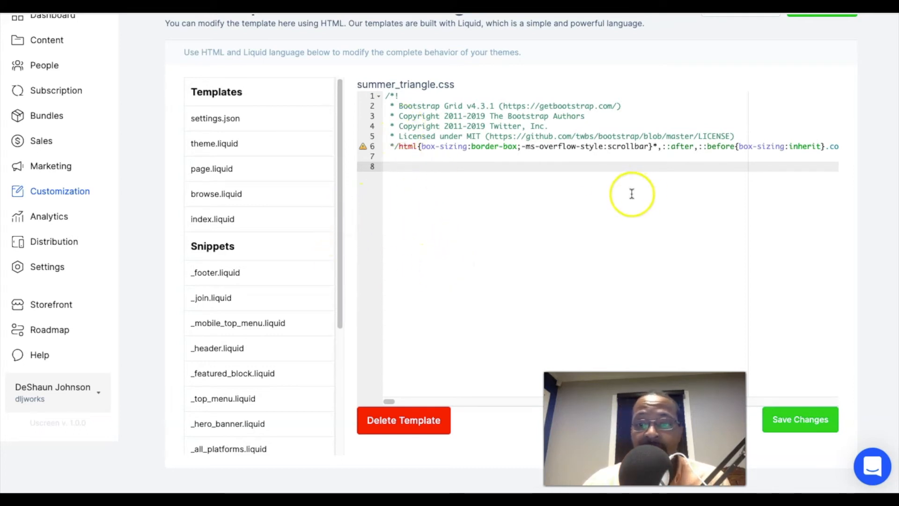
scroll(527, 194, down, 1)
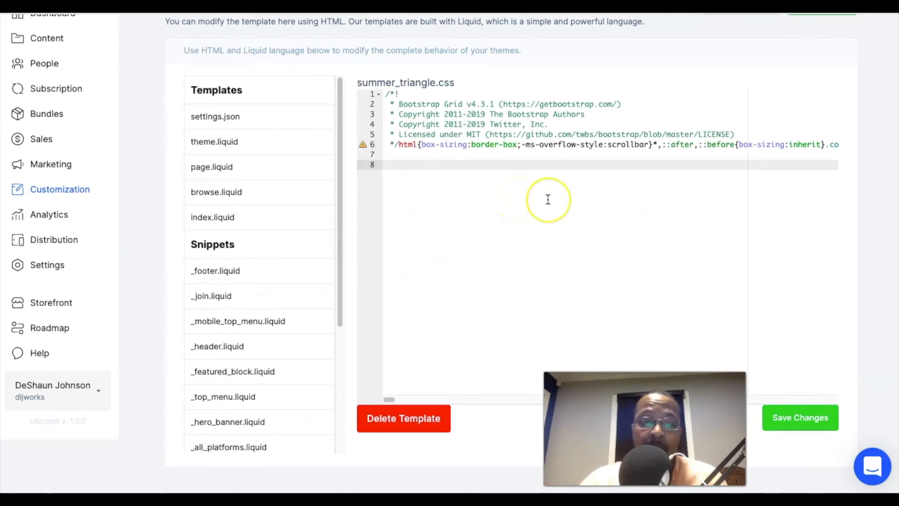
text(hero)
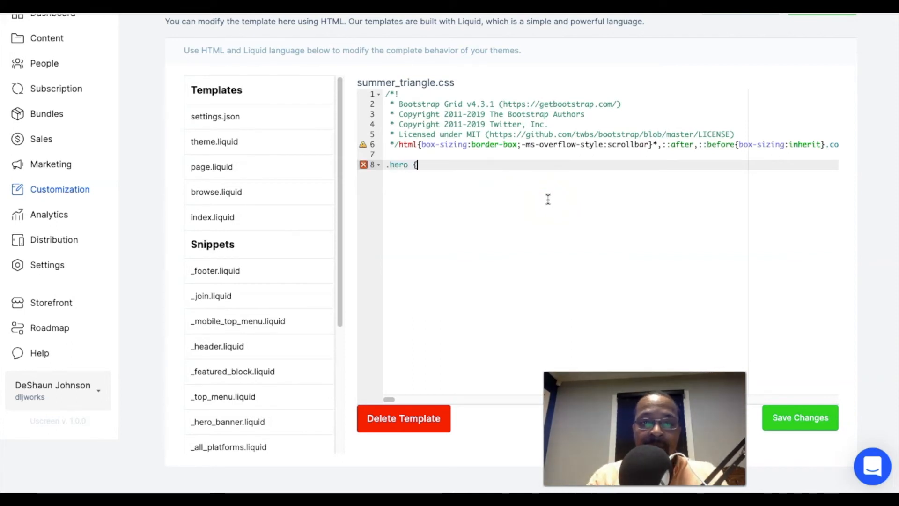
text( {)
key(Return)
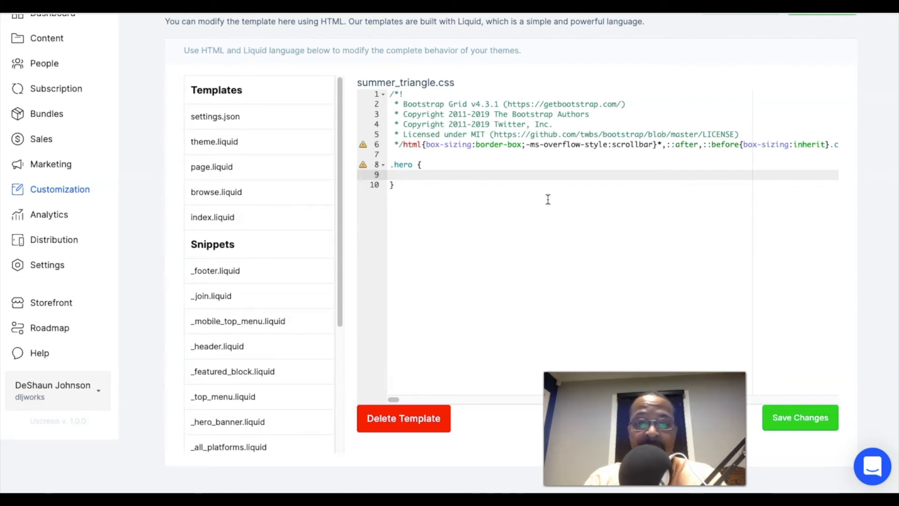
text(color: white)
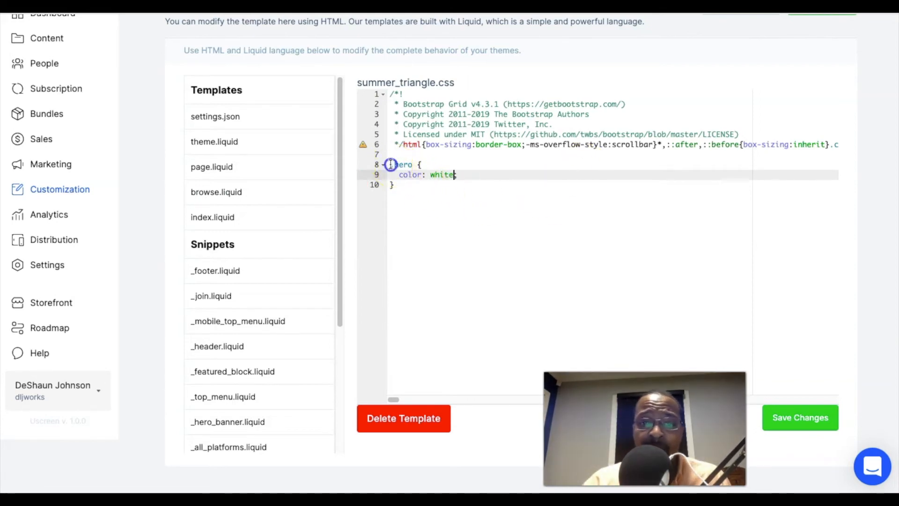
drag(390, 164, 407, 197)
key(BackSpace)
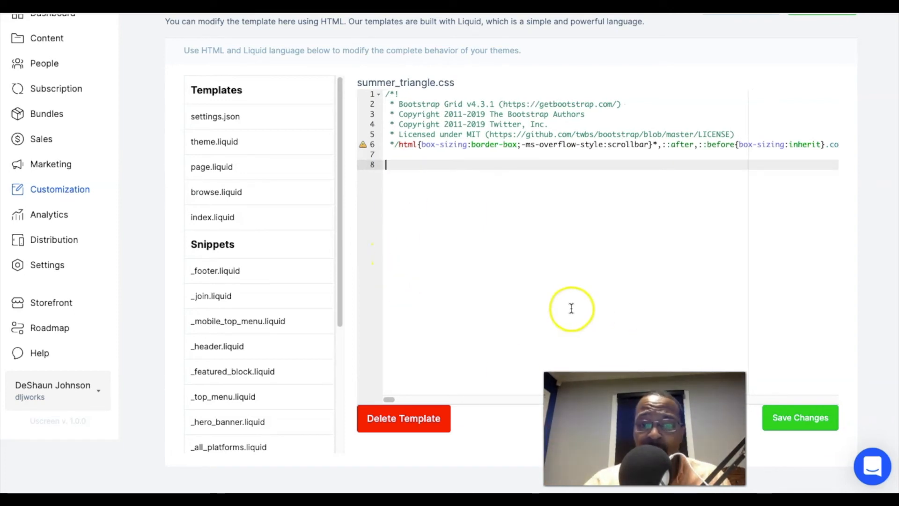
Open the summer_triangle.js file from the theme's assets and examine its code.
scroll(283, 285, down, 3)
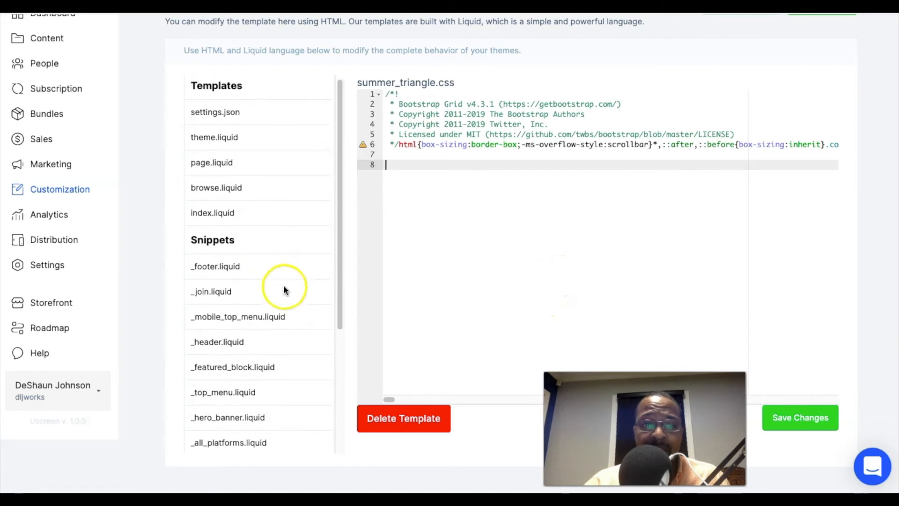
scroll(266, 406, down, 1)
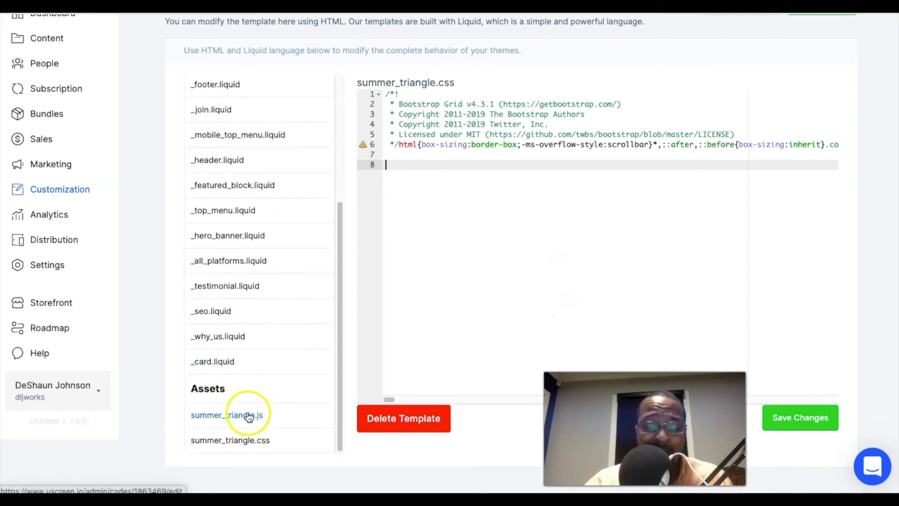
click(259, 418)
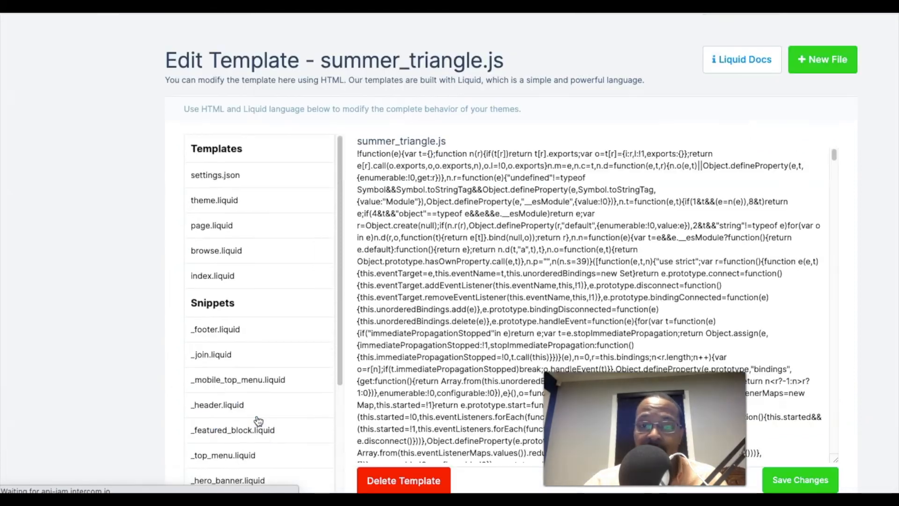
click(597, 161)
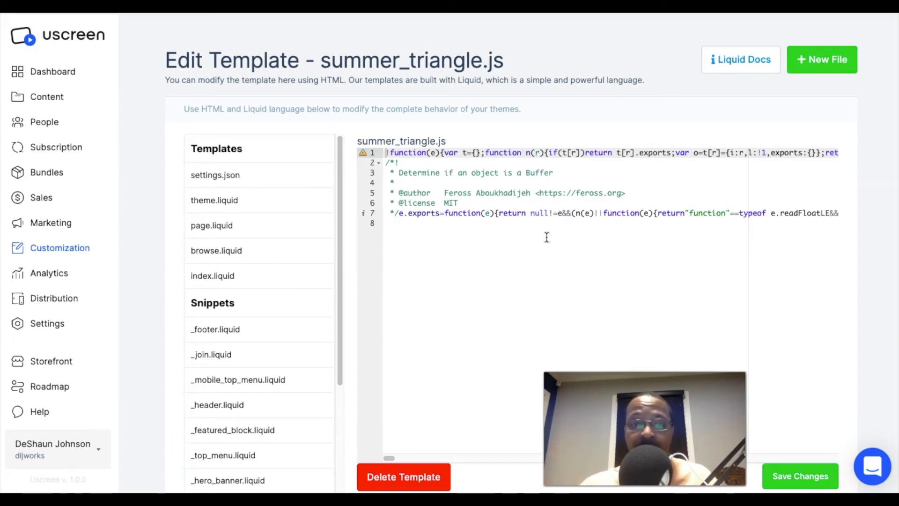
Open the theme.liquid template and examine its head section, highlighting the Google Fonts rendering comment.
drag(344, 243, 344, 219)
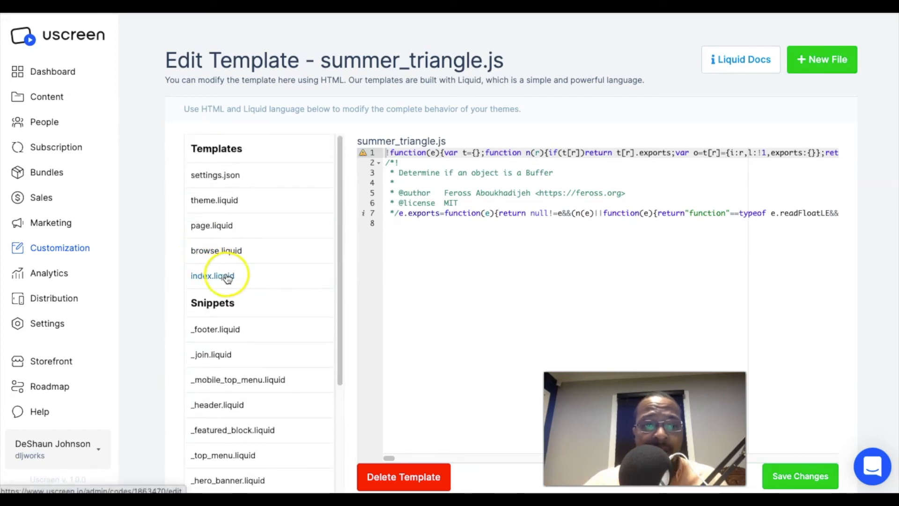
click(234, 202)
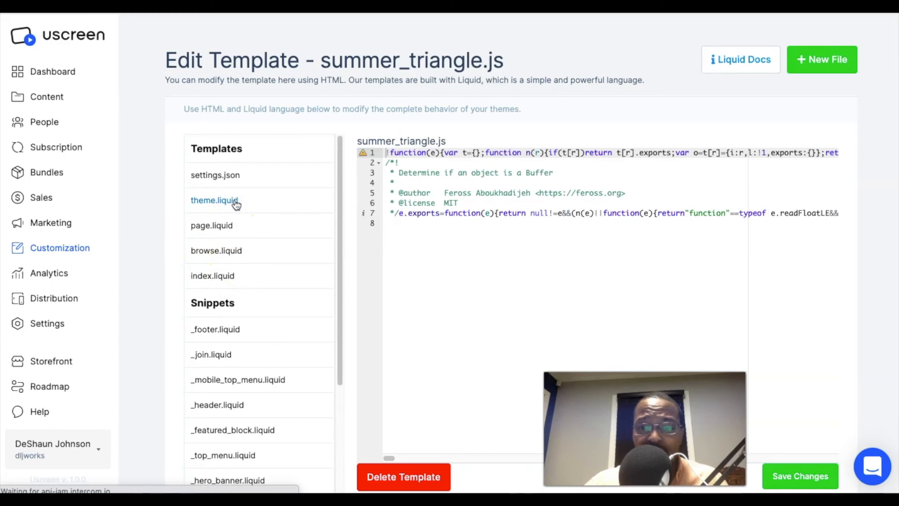
scroll(599, 220, down, 3)
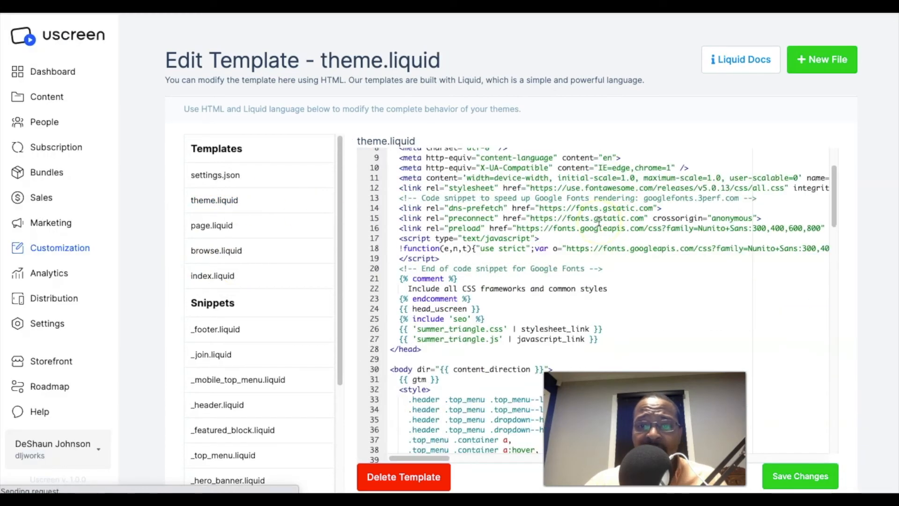
click(592, 231)
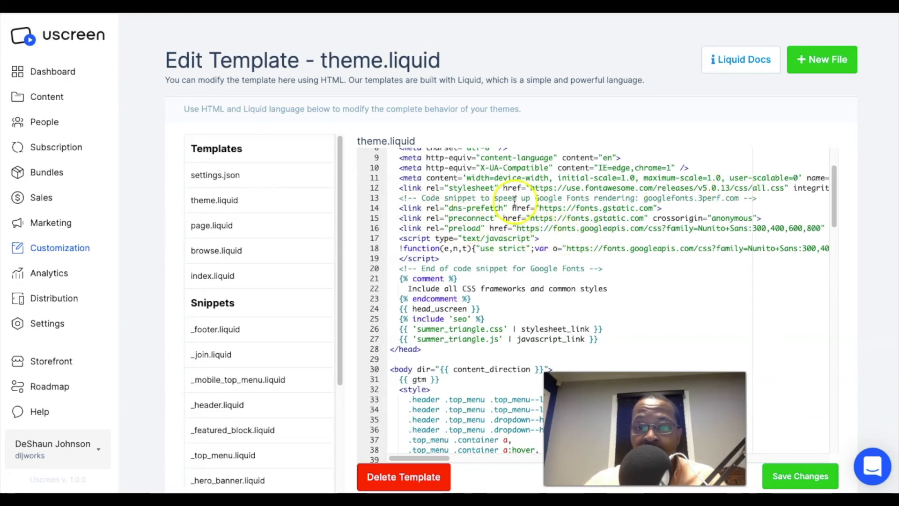
drag(444, 197, 739, 199)
scroll(609, 257, up, 2)
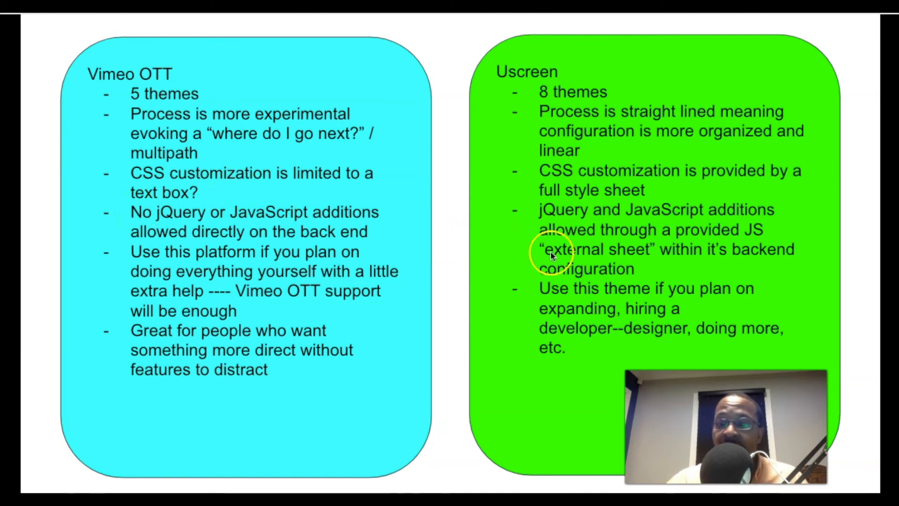
Switch to the Vimeo OTT theme editor to view the Custom Styles CSS, and exit the editor.
key(ctrl+Tab)
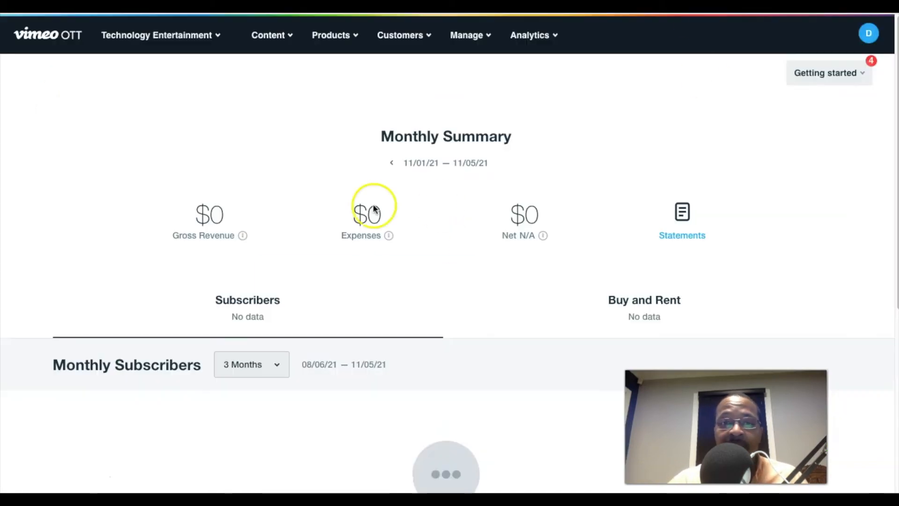
key(ctrl+Tab)
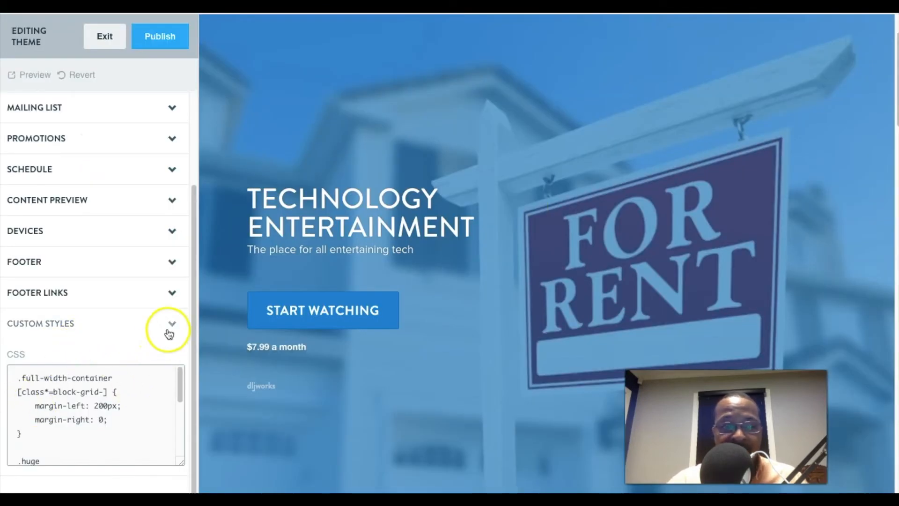
click(106, 37)
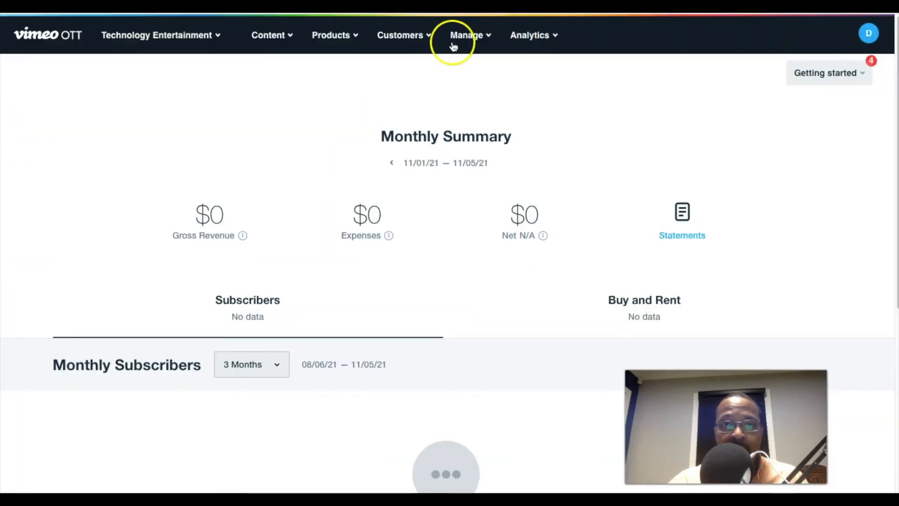
Open the Vimeo OTT Platforms page and look over the app requests and API keys section.
click(487, 37)
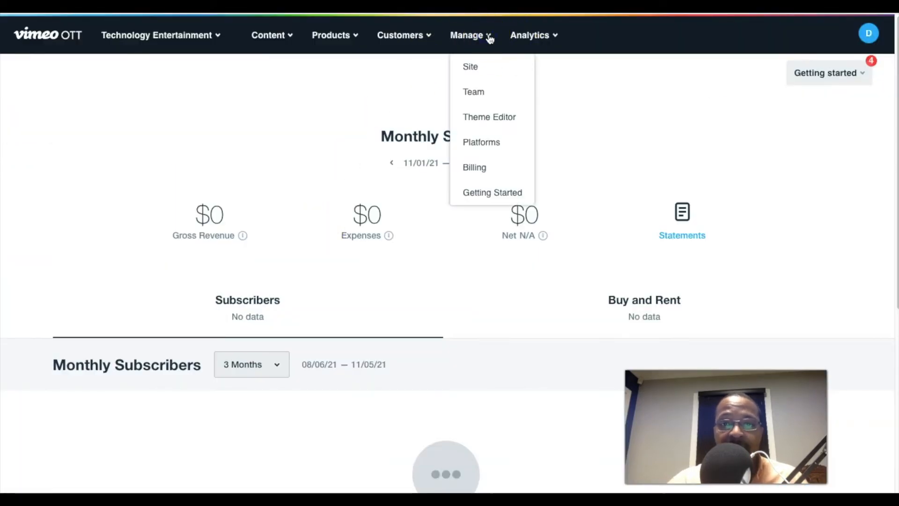
click(503, 149)
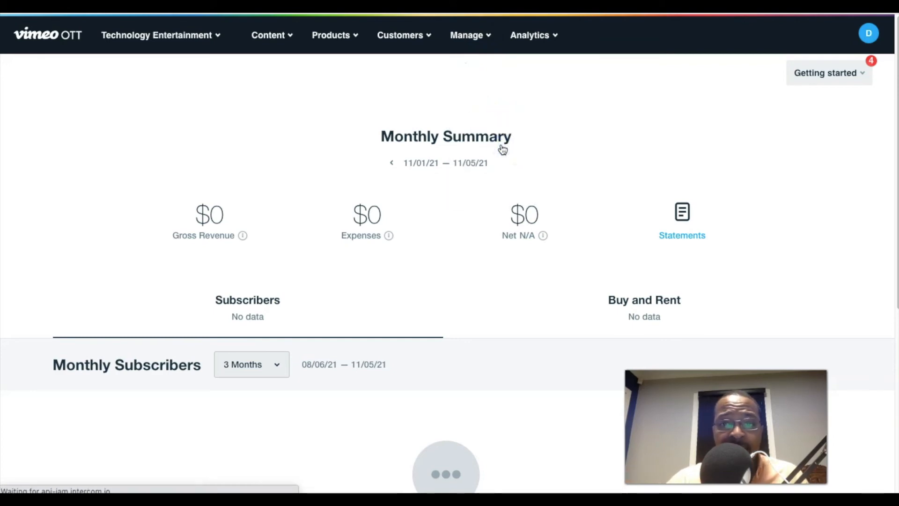
scroll(374, 205, down, 10)
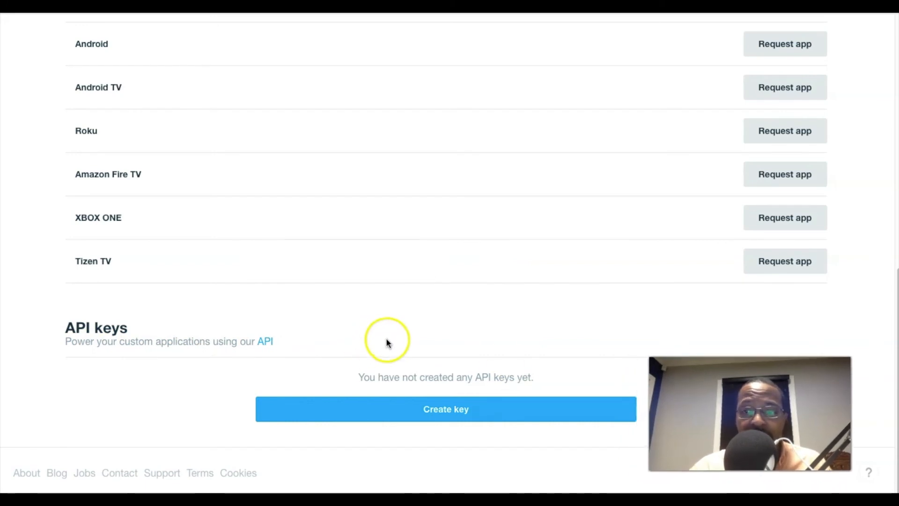
scroll(387, 339, up, 10)
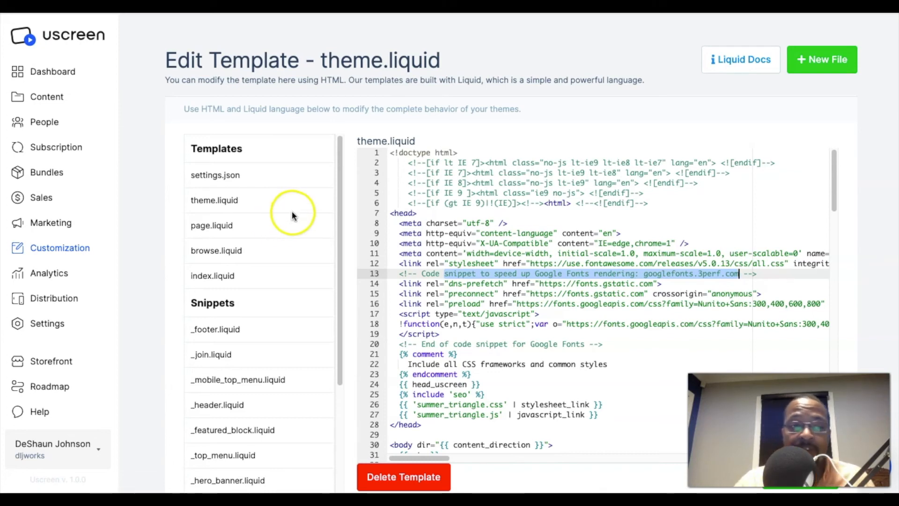
Switch from Uscreen's theme.liquid template to the Google Docs slide comparing Vimeo OTT and Uscreen.
mouse_move(342, 161)
mouse_down()
mouse_move(351, 211)
mouse_move(347, 302)
mouse_move(348, 159)
mouse_up()
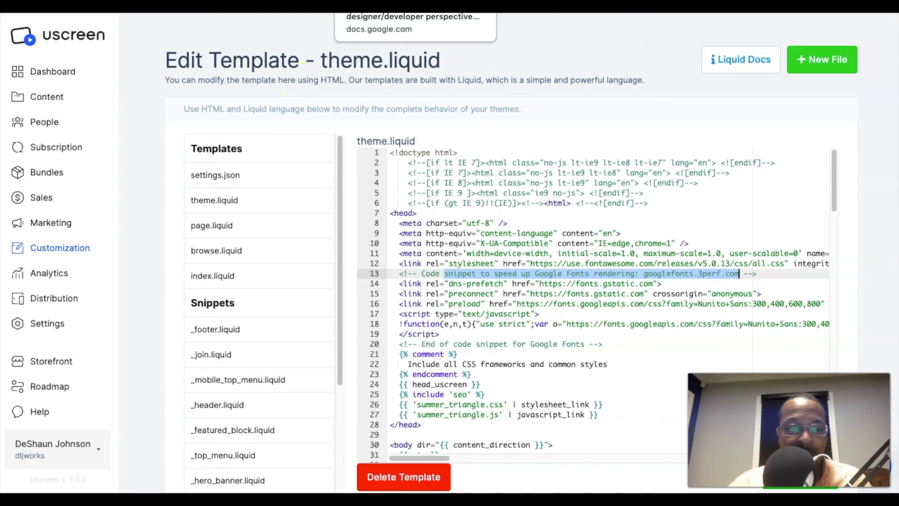
click(370, 5)
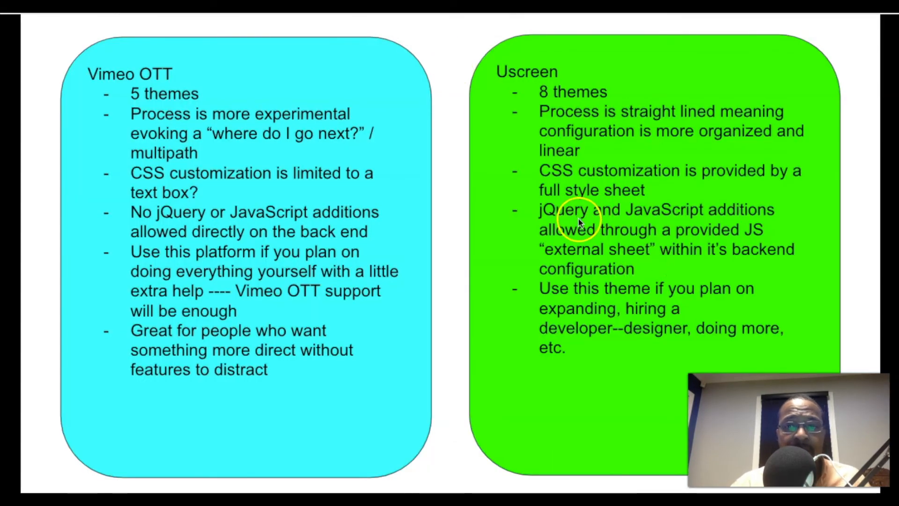